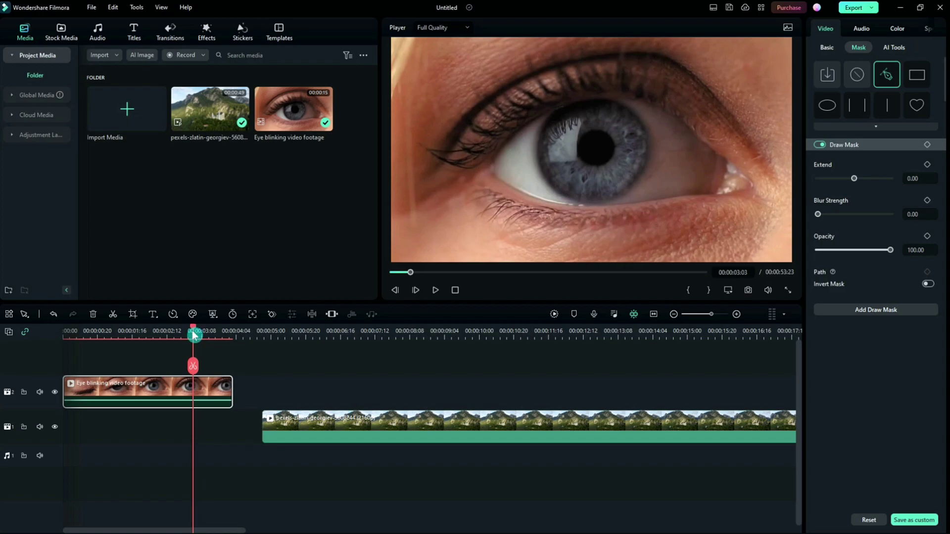
At 00:00:03:05, choose the Draw Mask pen for the eye clip and enlarge the preview player to full screen
left_click_drag(194, 332, 198, 336)
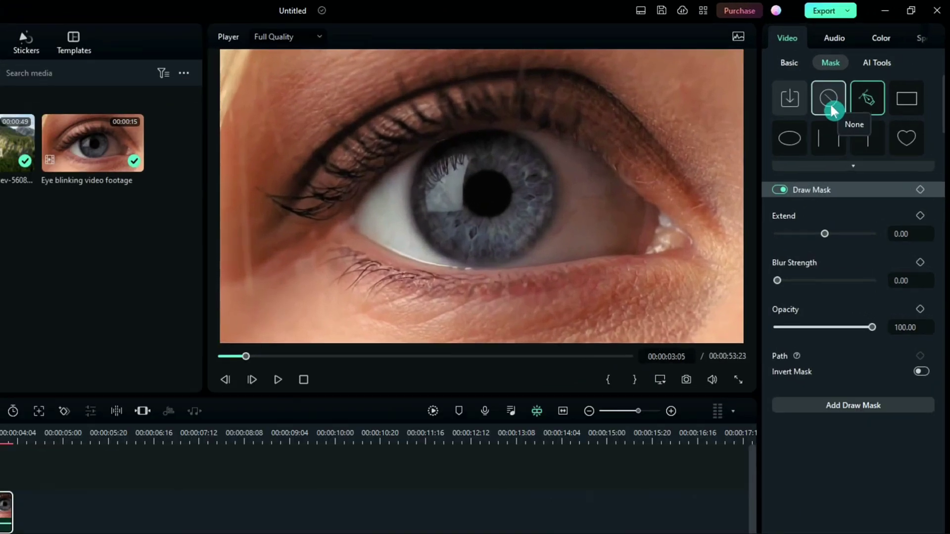
left_click(857, 75)
left_click(887, 74)
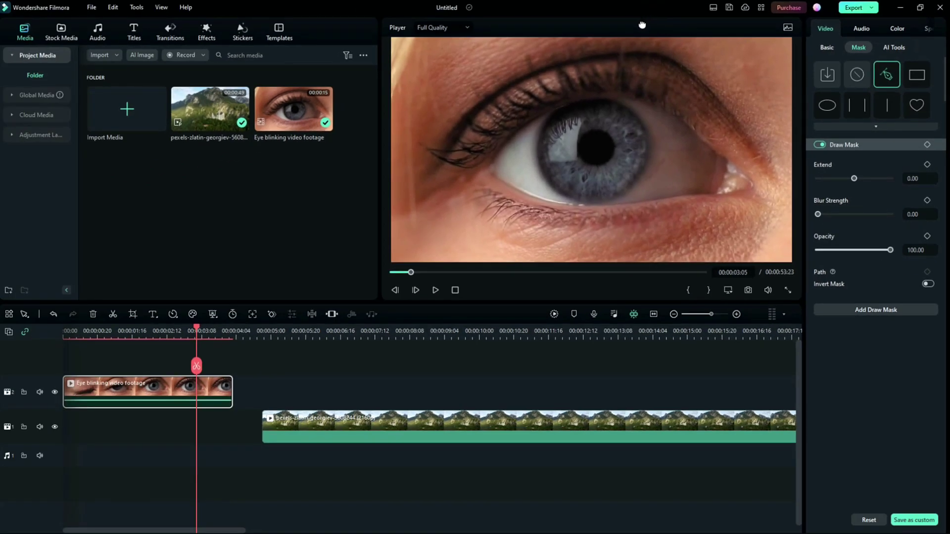
left_click_drag(642, 24, 824, 92)
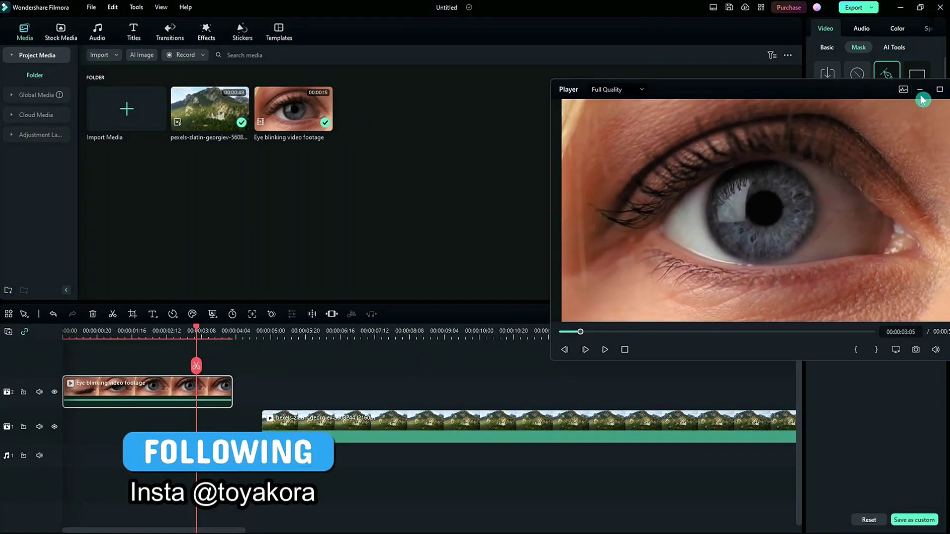
left_click(940, 89)
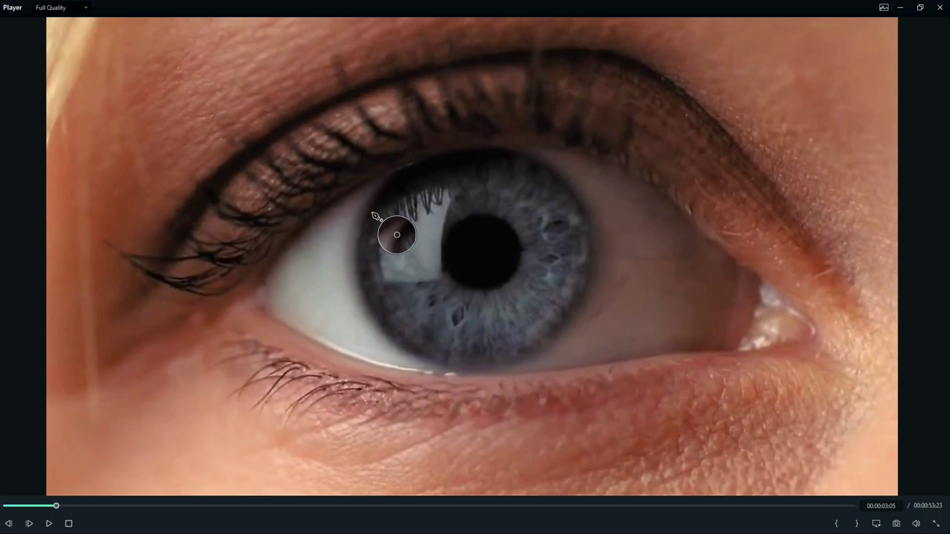
Draw a closed curved mask path around the outline of the iris
left_click(394, 177)
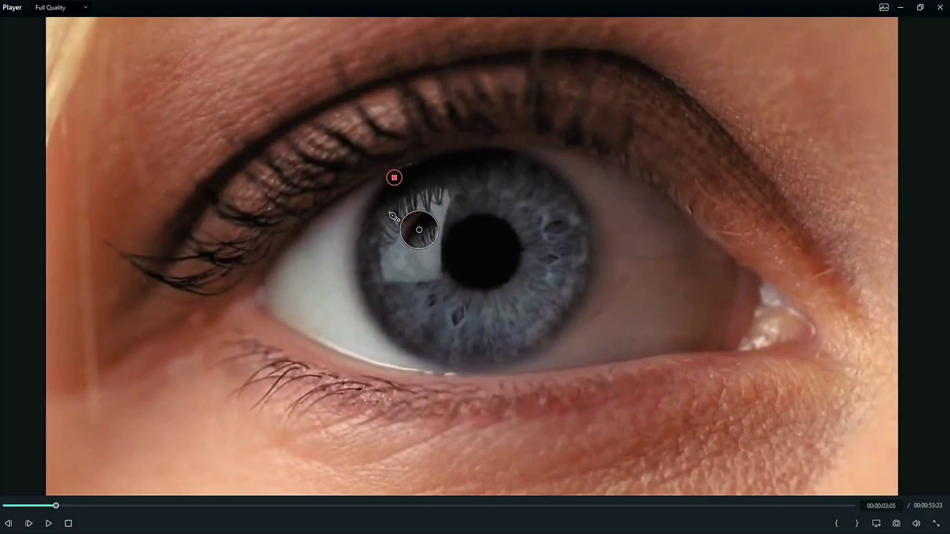
left_click(373, 309)
left_click_drag(408, 356, 417, 372)
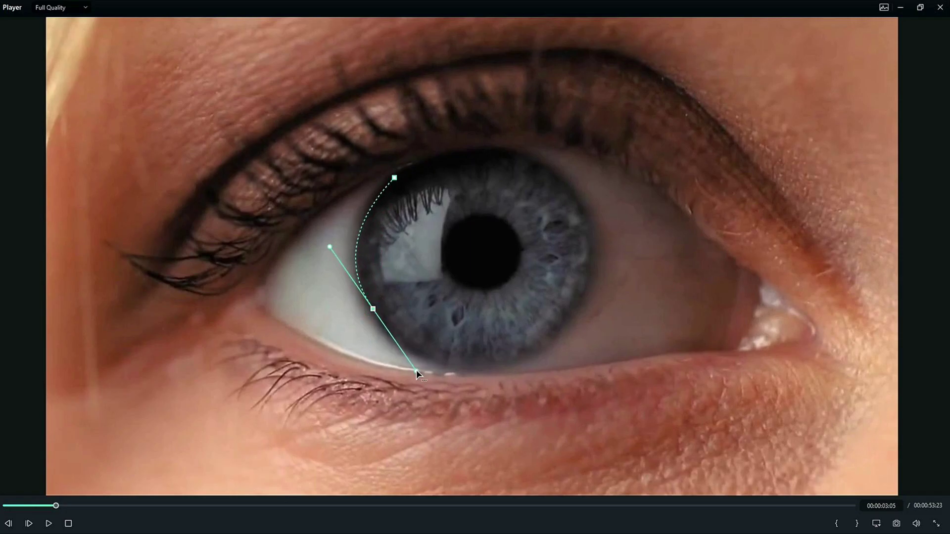
left_click_drag(512, 362, 539, 347)
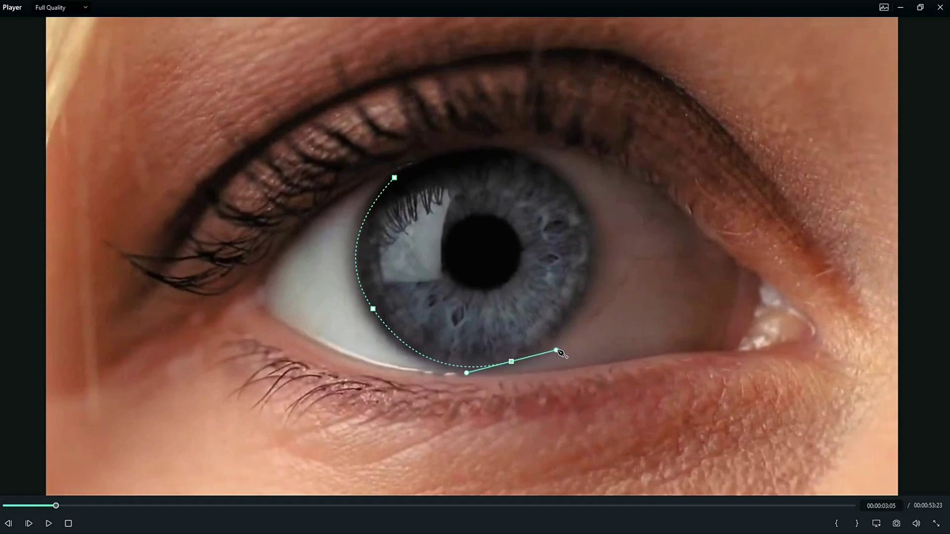
left_click_drag(592, 237, 589, 221)
left_click_drag(490, 151, 431, 153)
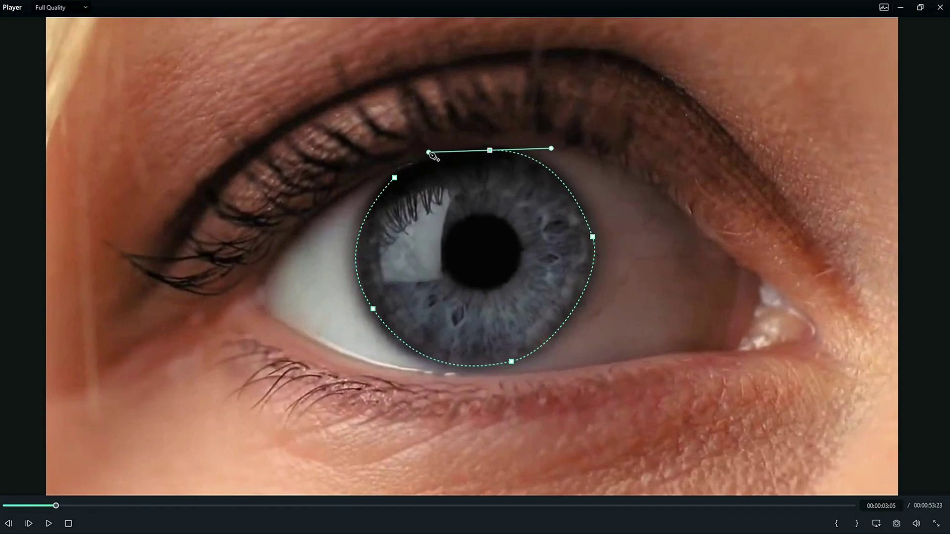
left_click(394, 178)
left_click(622, 350)
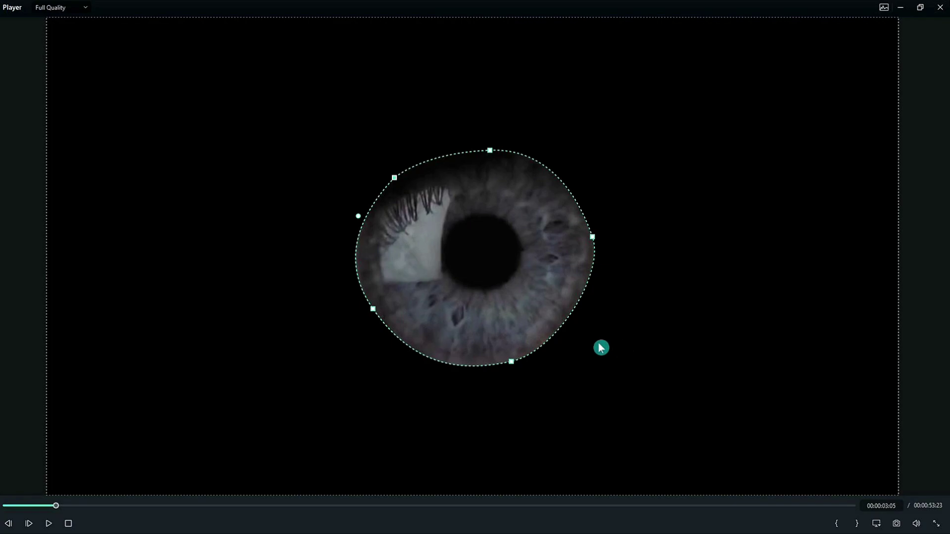
Return the preview player to its docked place and invert the iris mask
left_click(915, 7)
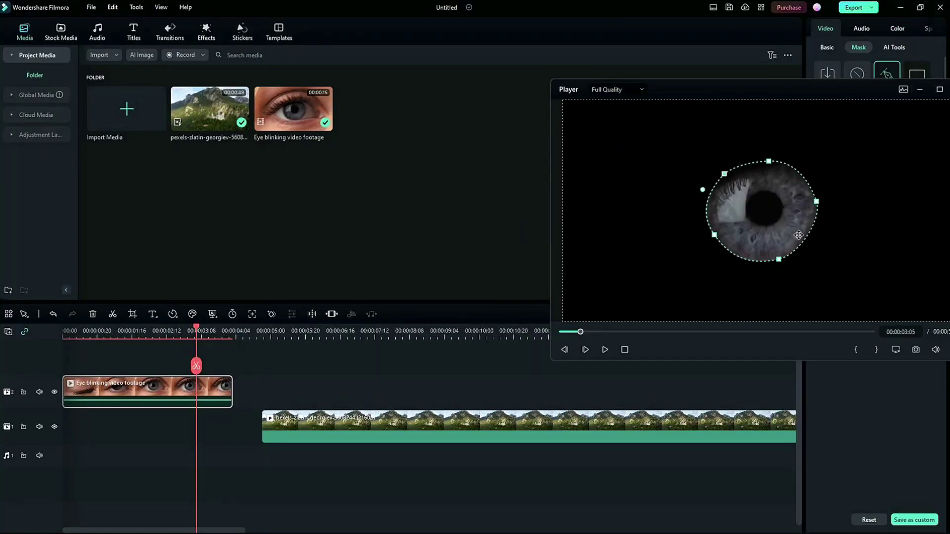
left_click_drag(852, 88, 670, 54)
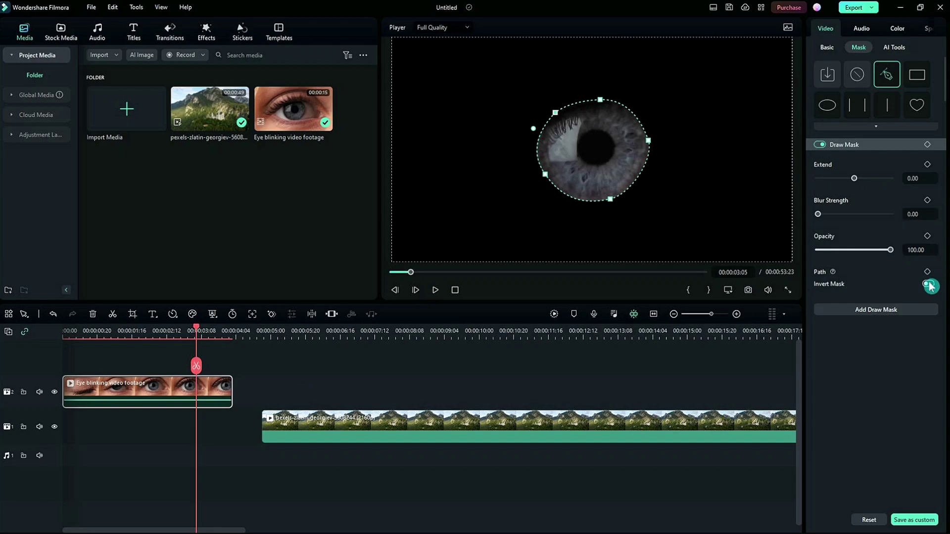
left_click(929, 285)
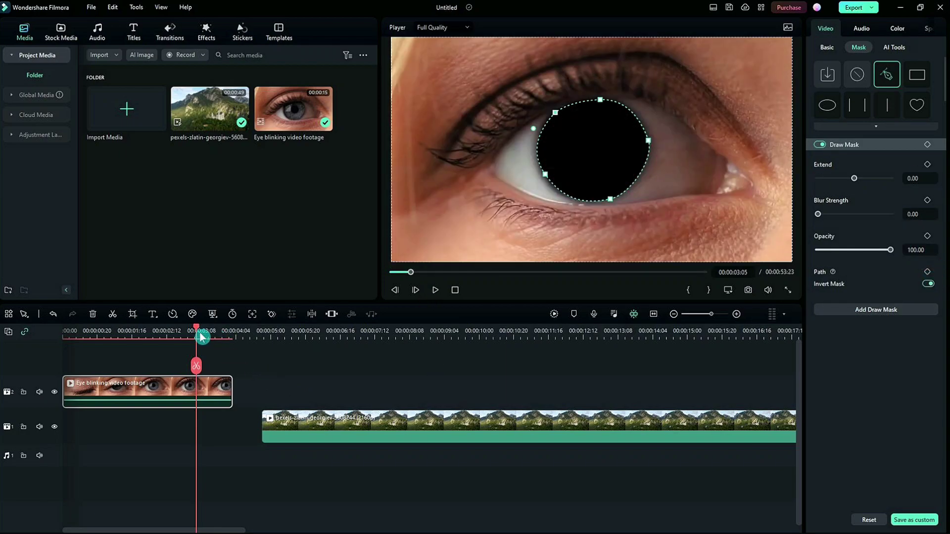
Move the landscape clip to the start of the timeline, directly beneath the eye clip
left_click_drag(326, 435, 104, 423)
left_click(830, 47)
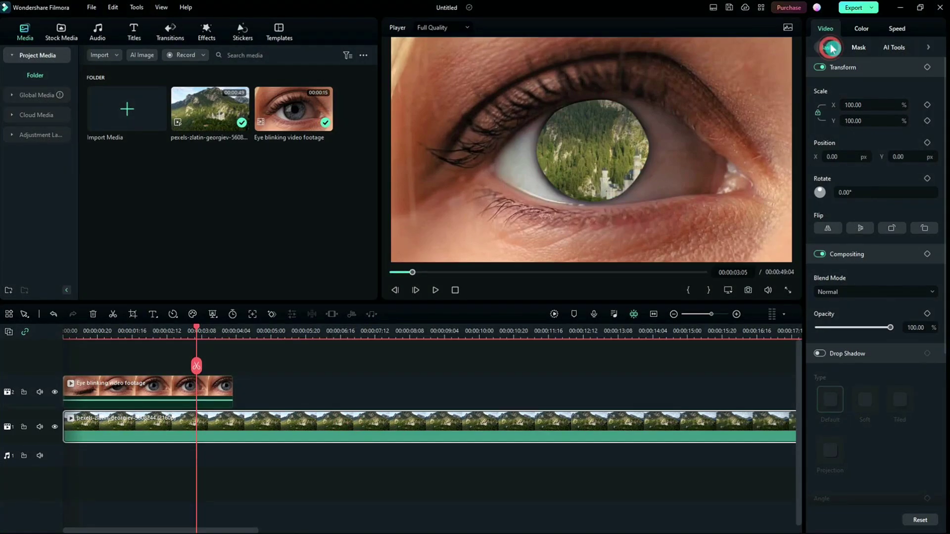
Soften the eye clip's mask edge with Blur Strength about 80.14 and Extend about -27.40
left_click(176, 391)
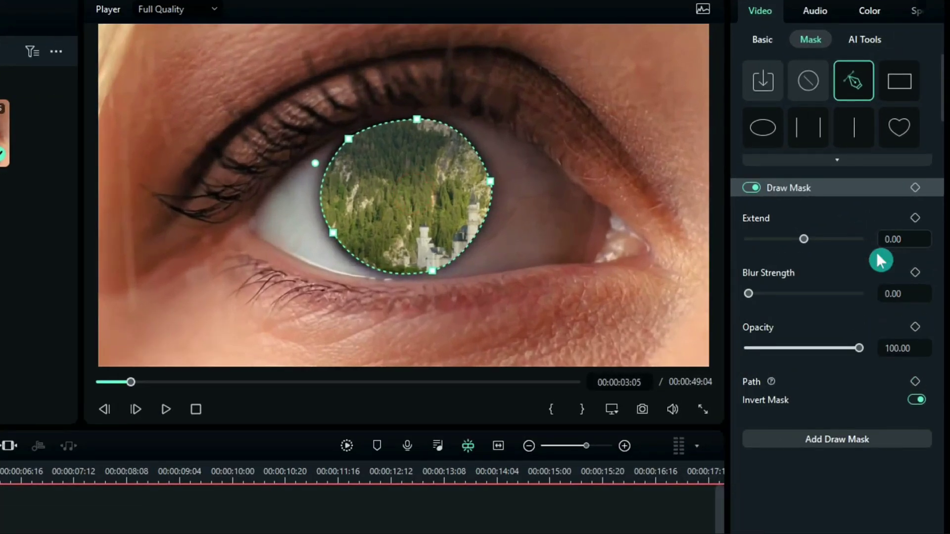
left_click_drag(750, 298, 777, 299)
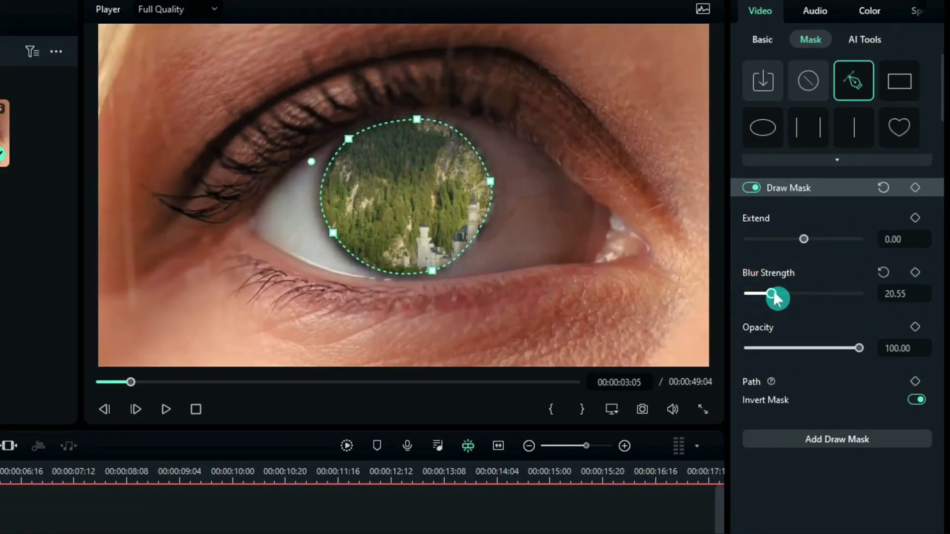
mouse_move(806, 241)
left_mouse_down()
mouse_move(784, 241)
mouse_move(794, 248)
left_mouse_up()
left_click_drag(792, 297, 806, 297)
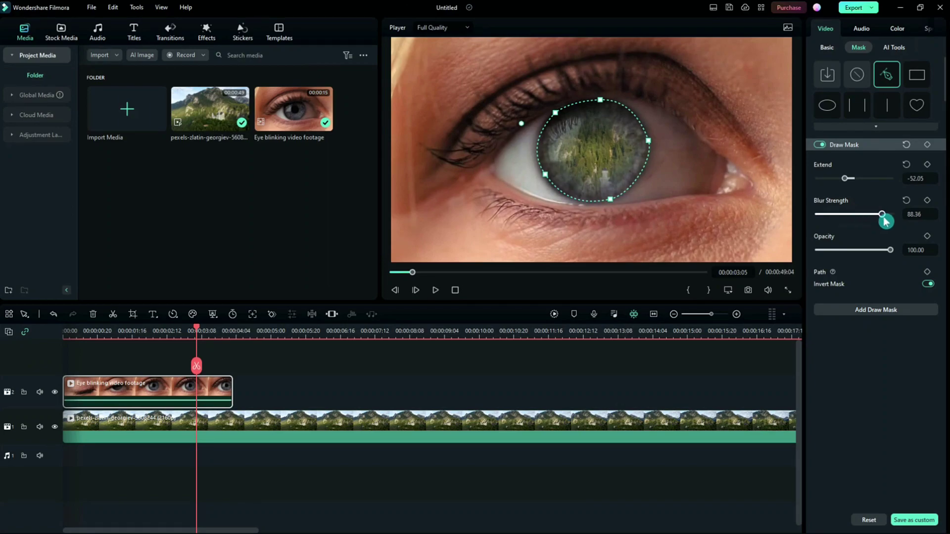
left_click_drag(885, 222, 877, 225)
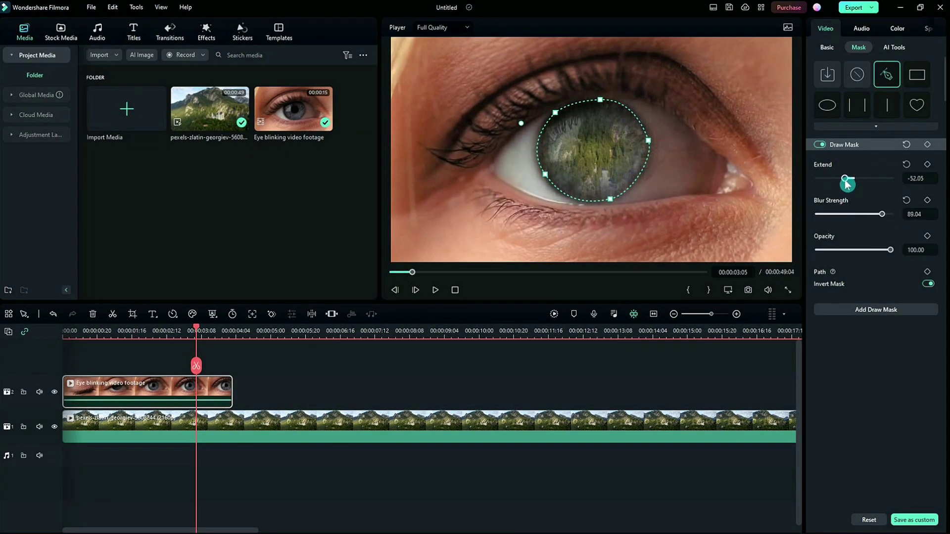
left_click_drag(847, 178, 850, 185)
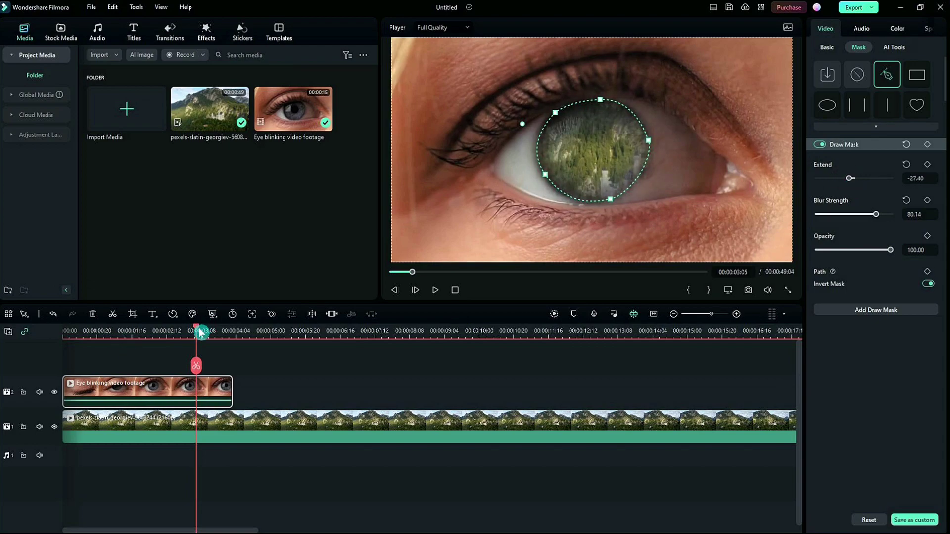
Add a Draw Mask keyframe on the eye clip at 00:00:01:08, where the eye is open
left_click_drag(198, 333, 161, 340)
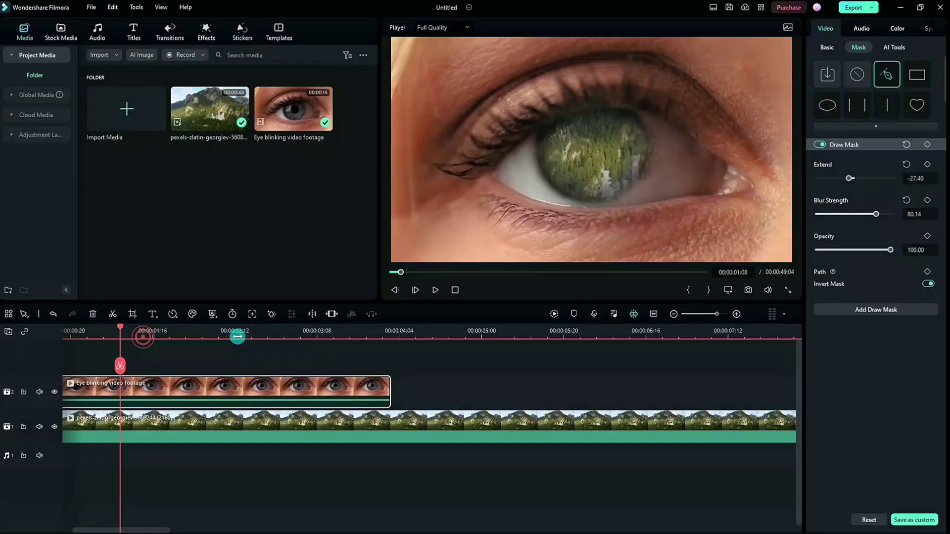
scroll(185, 357, "up", 5)
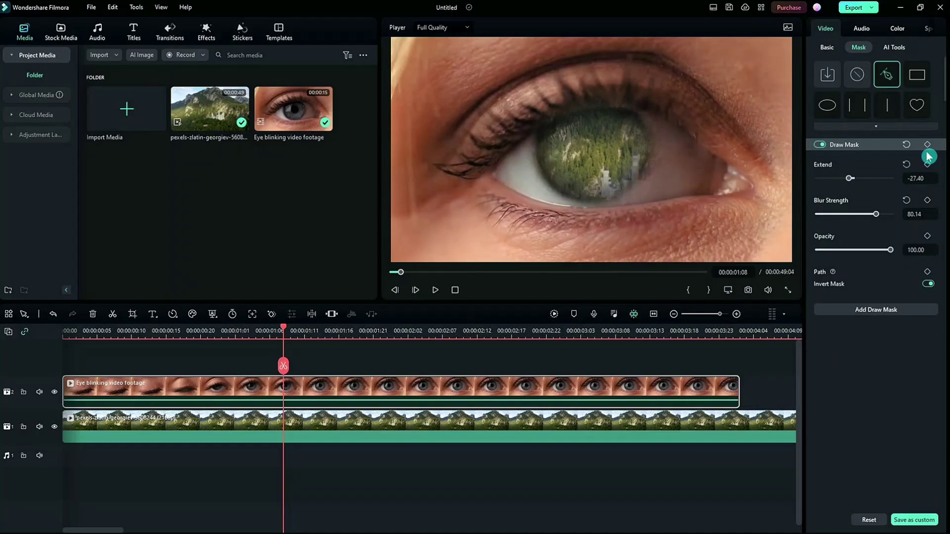
left_click(927, 145)
At 00:00:00:20, reshape the mask path so its upper edge follows the partly lowered eyelid
left_click_drag(284, 330, 202, 327)
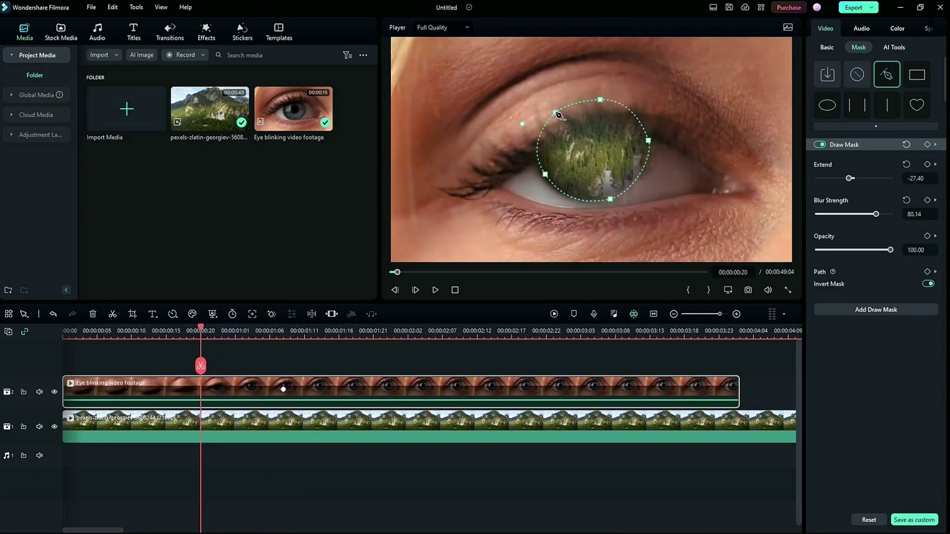
left_click_drag(555, 112, 547, 144)
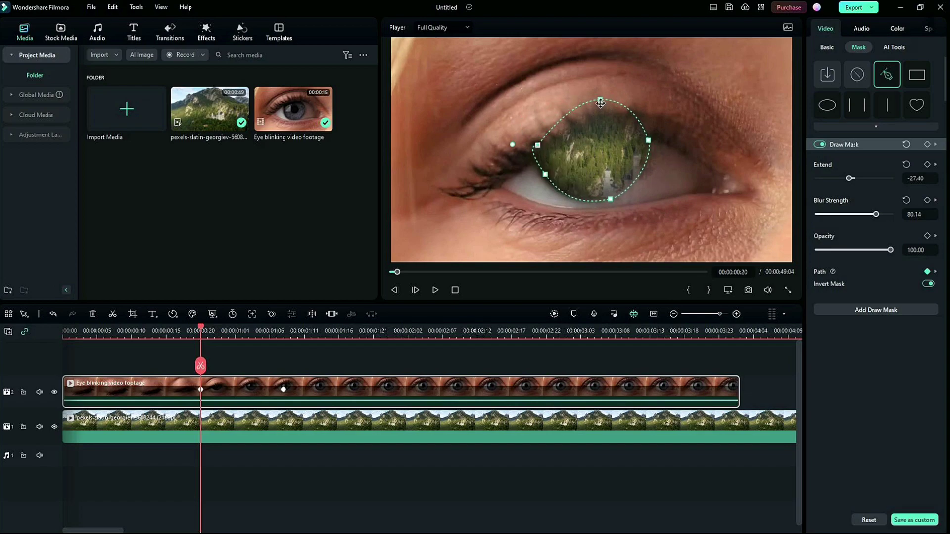
mouse_move(602, 104)
left_mouse_down()
mouse_move(613, 131)
mouse_move(649, 148)
mouse_move(638, 157)
left_mouse_up()
left_click_drag(544, 175, 540, 163)
A few frames earlier, pull in all the mask points to fit the narrower eye opening
mouse_move(201, 331)
left_mouse_down()
mouse_move(163, 342)
mouse_move(175, 343)
left_mouse_up()
left_click_drag(602, 139, 604, 176)
left_click_drag(650, 156, 639, 165)
left_click_drag(546, 154, 565, 170)
left_click_drag(604, 175, 596, 169)
left_click_drag(611, 203, 609, 196)
left_click_drag(544, 173, 558, 184)
Move earlier to the nearly closed eye and collapse the upper mask points toward the lower eyelid
left_click_drag(173, 331, 146, 333)
left_click_drag(596, 169, 571, 195)
left_click_drag(639, 163, 621, 184)
Split the eye clip at 00:00:03:04
left_click_drag(145, 332, 376, 354)
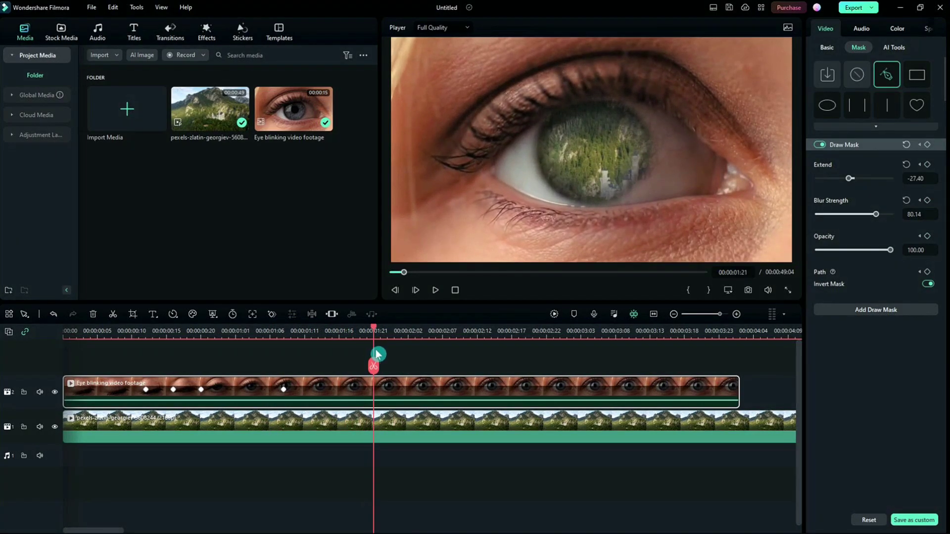
scroll(541, 336, "down", 3)
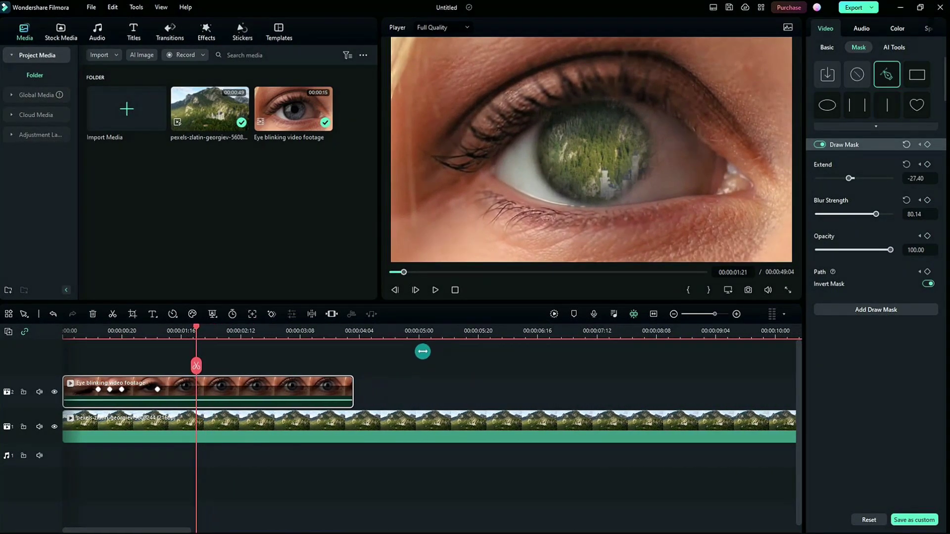
left_click_drag(196, 366, 289, 365)
left_click(288, 366)
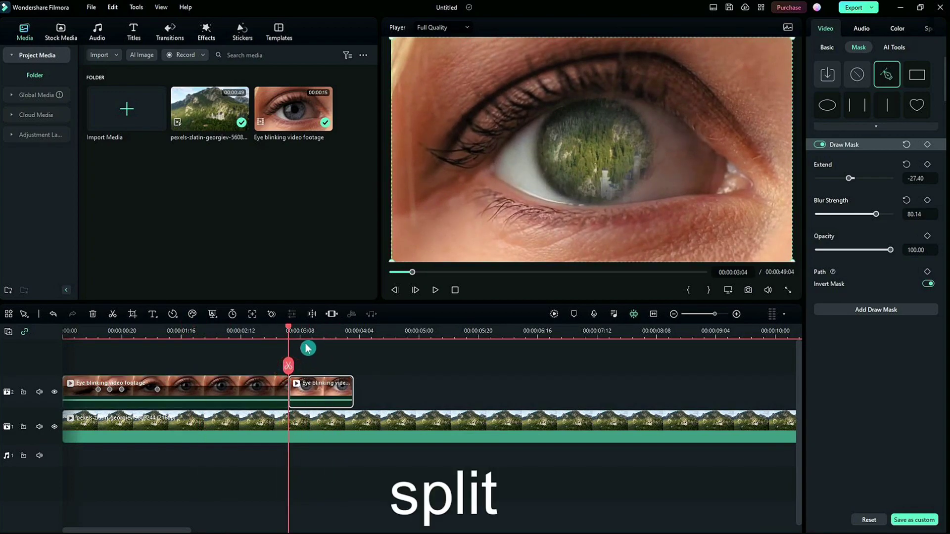
Open Pan & Zoom for the second part of the eye clip and preview the default zoom
scroll(308, 333, "up", 2)
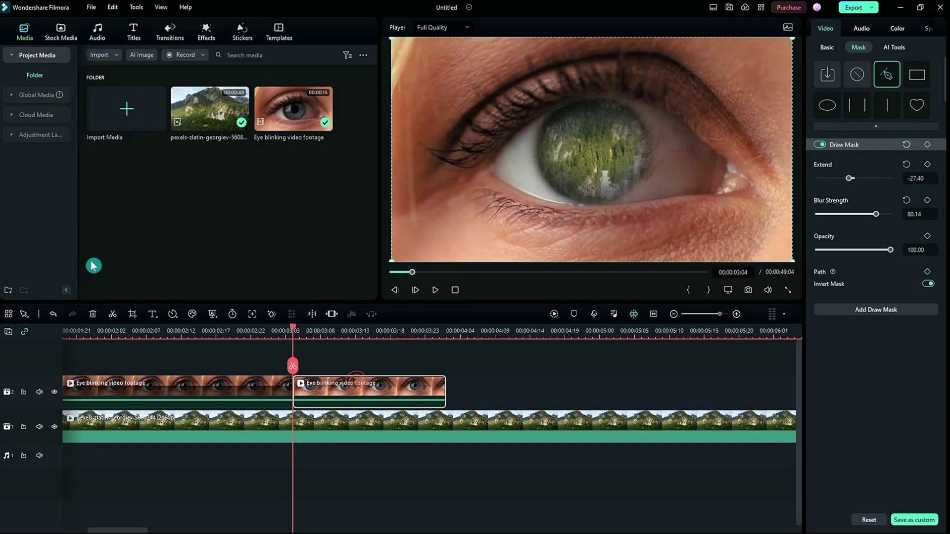
left_click(132, 314)
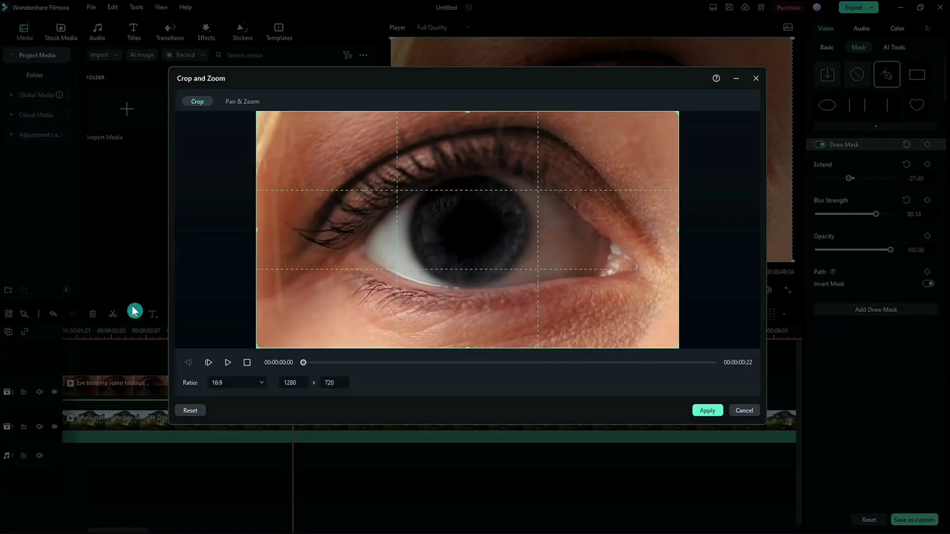
left_click(238, 101)
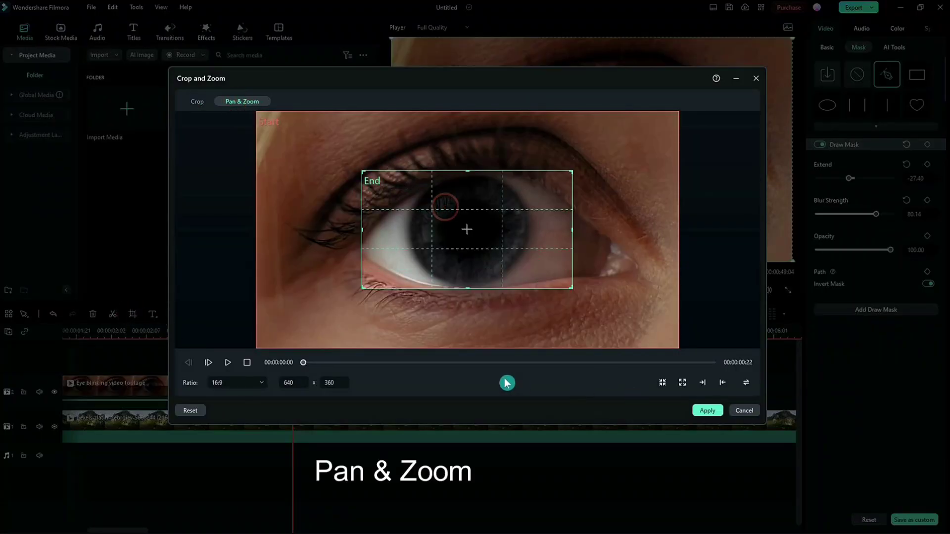
left_click(230, 364)
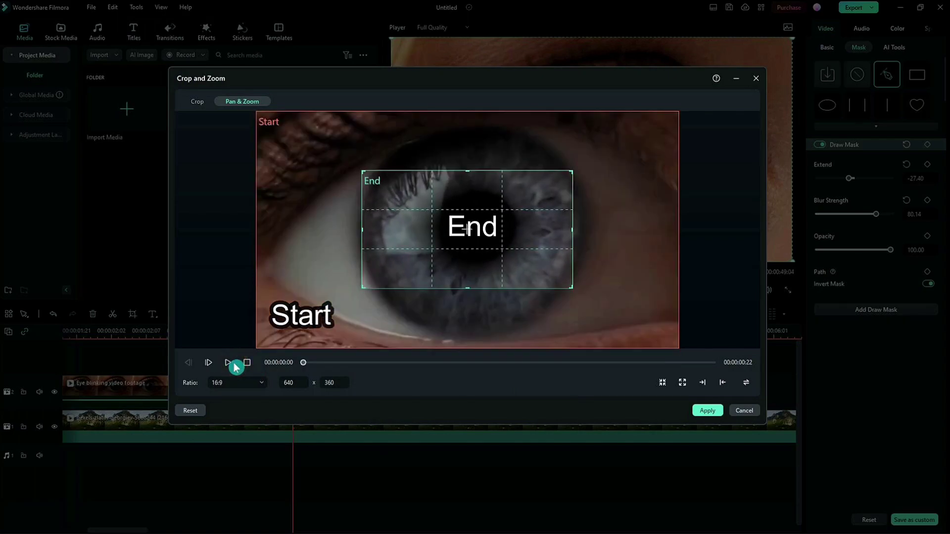
Shrink the End frame to about 303 x 170 centred on the pupil and apply the Pan & Zoom
left_click(474, 252)
left_click(393, 198)
left_click_drag(363, 171, 453, 221)
left_click_drag(520, 259, 471, 233)
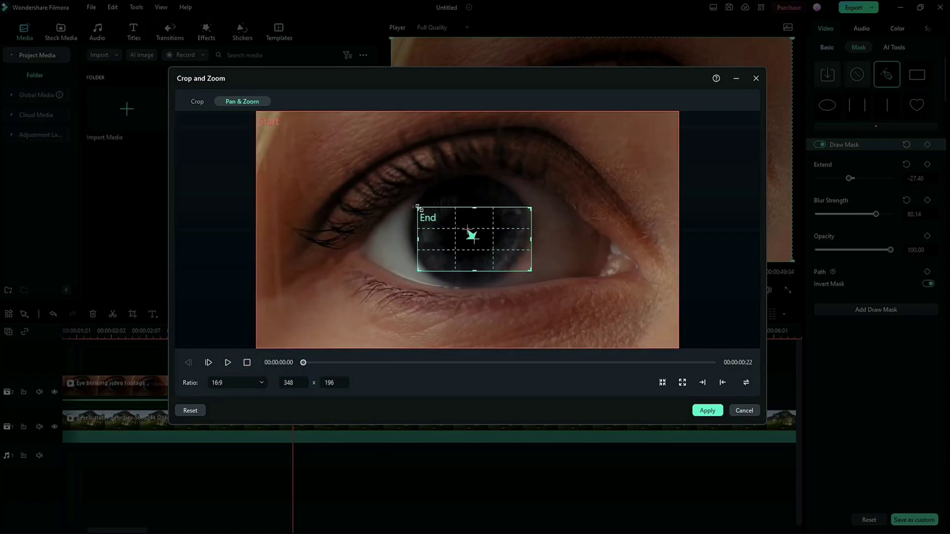
scroll(477, 254, "down", 3)
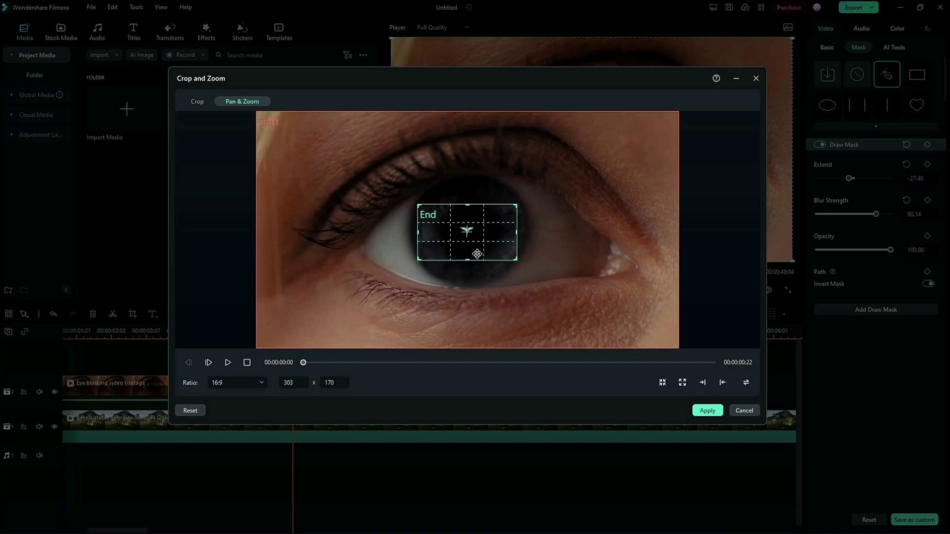
left_click(715, 411)
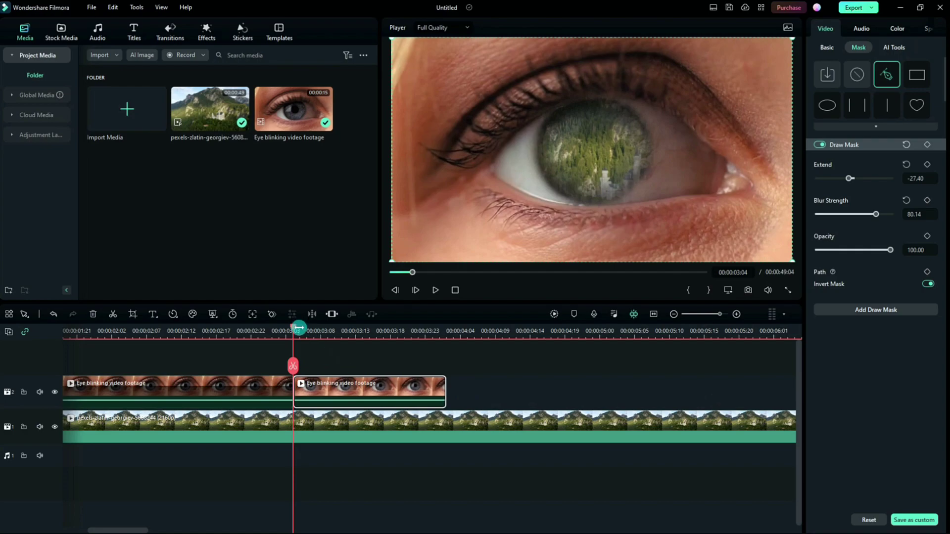
Add a Draw Mask keyframe at 00:00:03:04, the start of the second eye segment
mouse_move(299, 333)
left_mouse_down()
mouse_move(435, 365)
mouse_move(350, 362)
mouse_move(293, 341)
left_mouse_up()
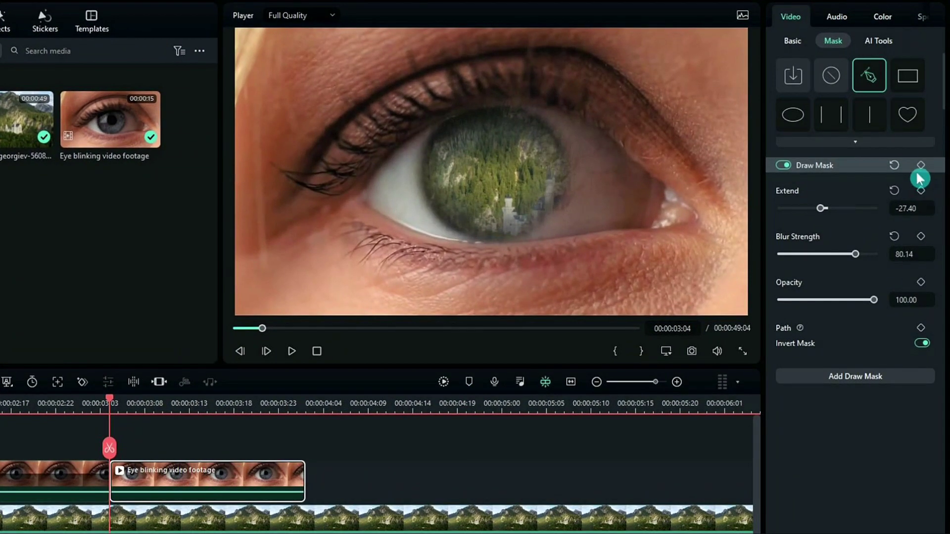
left_click(922, 171)
At 00:00:04:01, pull the Draw Mask path points of the second eye segment outward from the pupil toward the frame edges
mouse_move(115, 396)
left_mouse_down()
mouse_move(201, 414)
mouse_move(296, 460)
left_mouse_up()
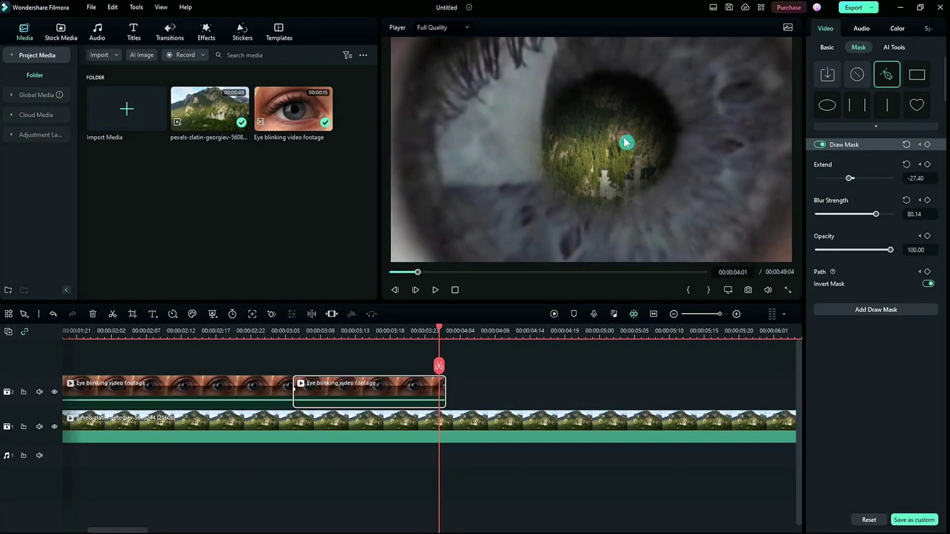
left_click(625, 142)
left_click_drag(649, 142, 767, 124)
left_click_drag(600, 99, 623, 40)
left_click_drag(545, 127, 422, 64)
left_click_drag(546, 173, 429, 238)
left_click_drag(610, 199, 622, 271)
left_click_drag(767, 125, 776, 36)
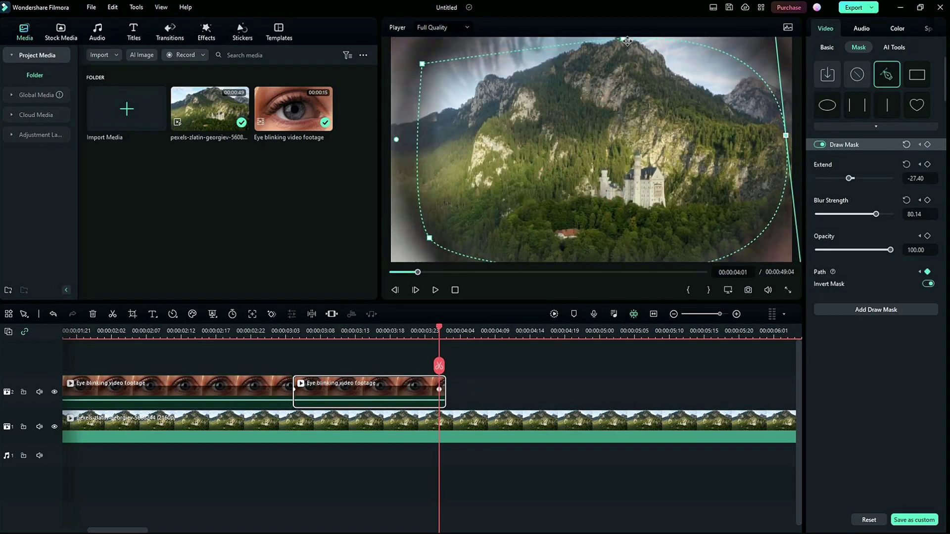
Extend the mask's upper edge beyond the frame and adjust the curve at its lower-left point
left_click_drag(631, 44, 601, 22)
left_click(422, 61)
right_click(752, 170)
left_click(659, 259)
left_click(512, 171)
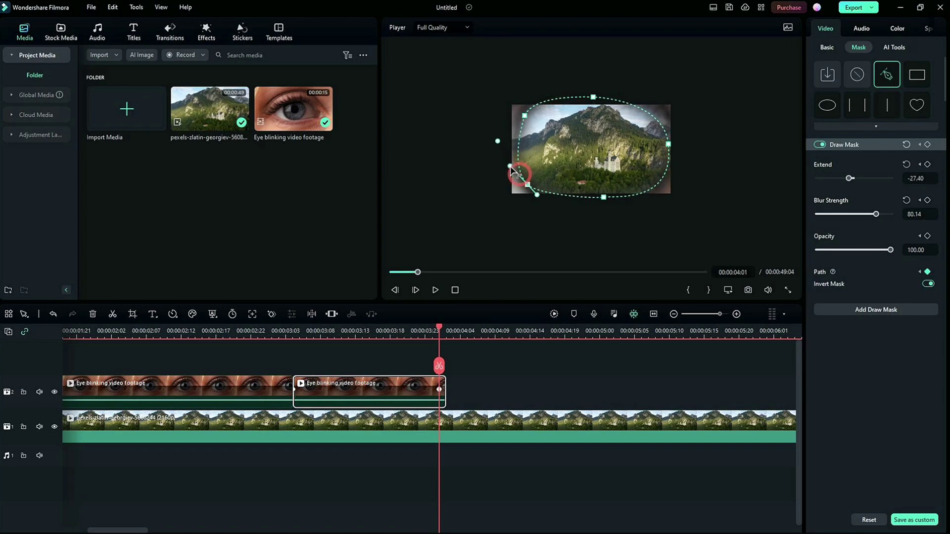
Split the landscape clip at 00:00:03:04, the start of the second eye segment, and again at 00:00:03:23
left_click(335, 330)
left_click(386, 374)
left_click_drag(338, 333, 430, 422)
left_click(307, 428)
left_click(293, 365)
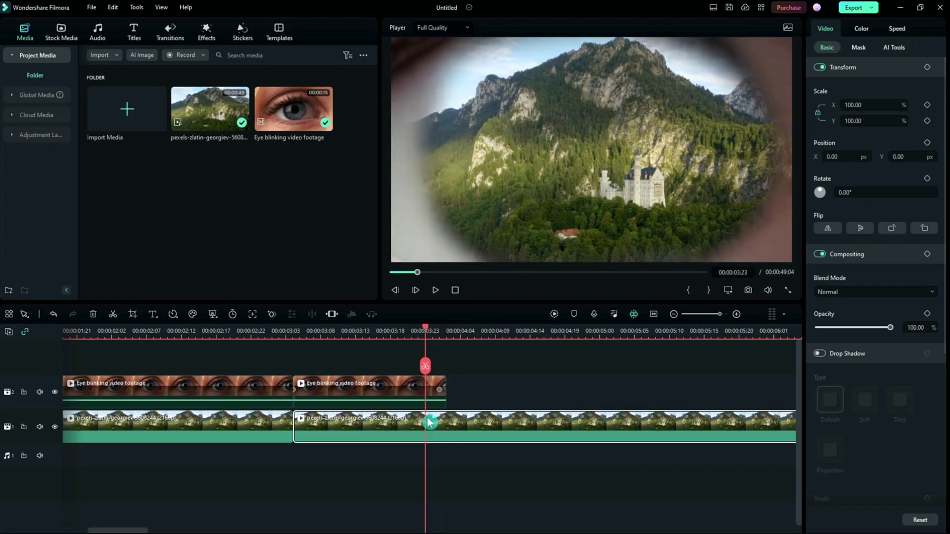
left_click(434, 375)
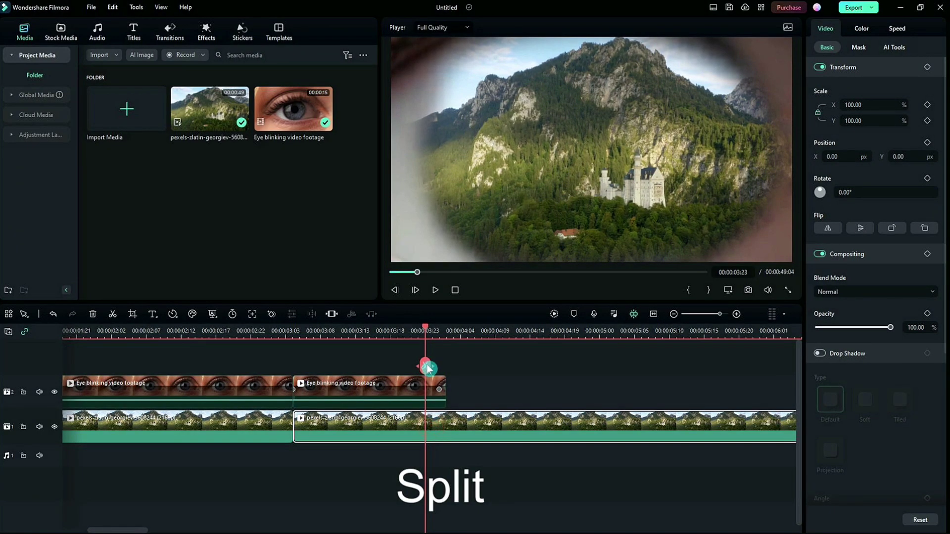
left_click(428, 368)
Apply Pan & Zoom to the middle landscape segment with the Start and End frames swapped, so it zooms out
left_click(399, 441)
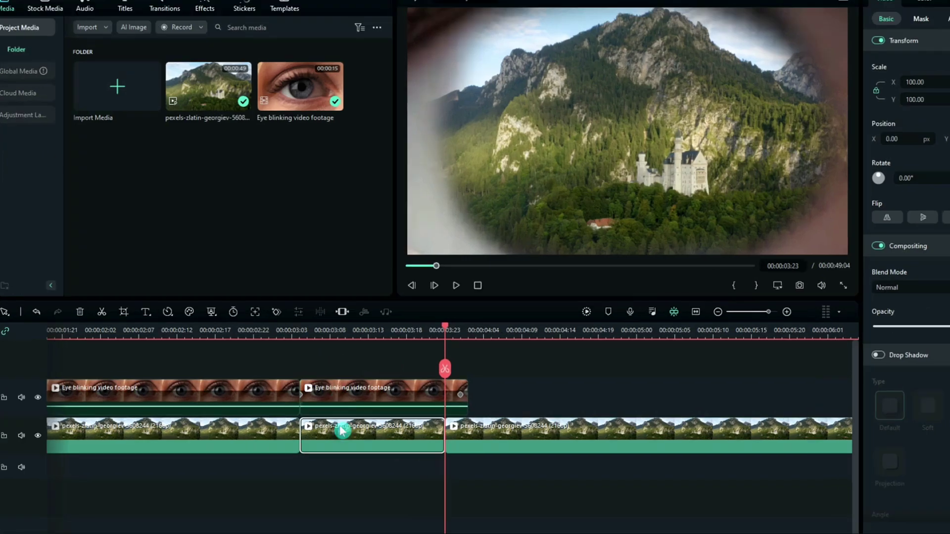
left_click(329, 426)
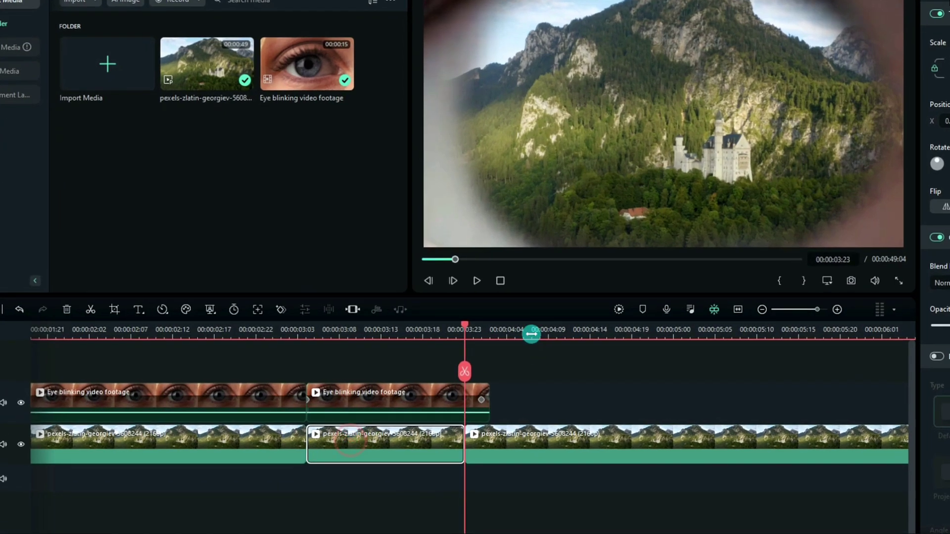
scroll(518, 378, "left", 5)
left_click(538, 446)
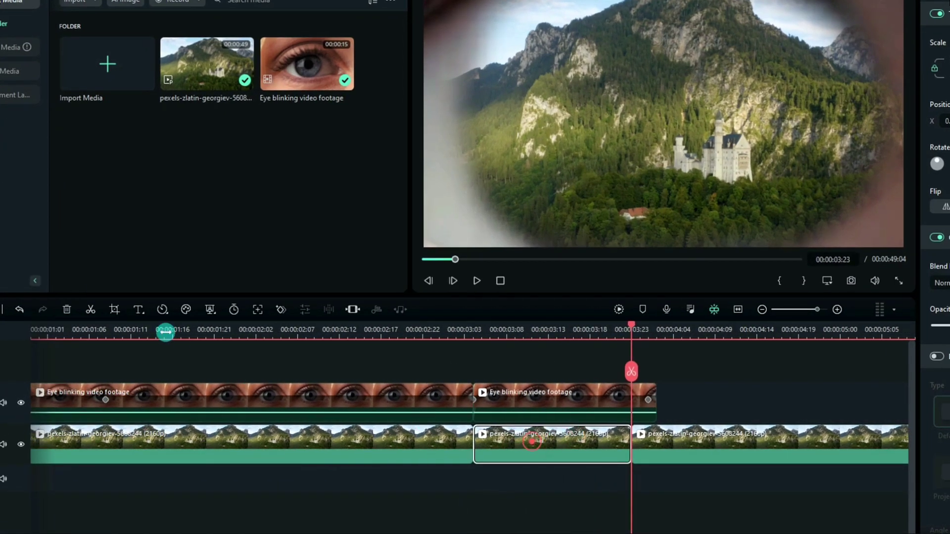
left_click(117, 310)
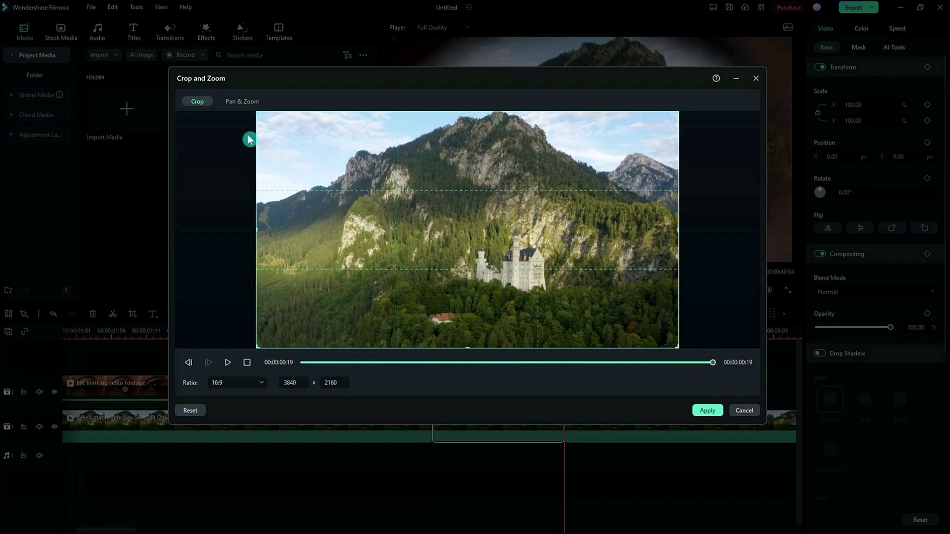
left_click(244, 102)
left_click(466, 249)
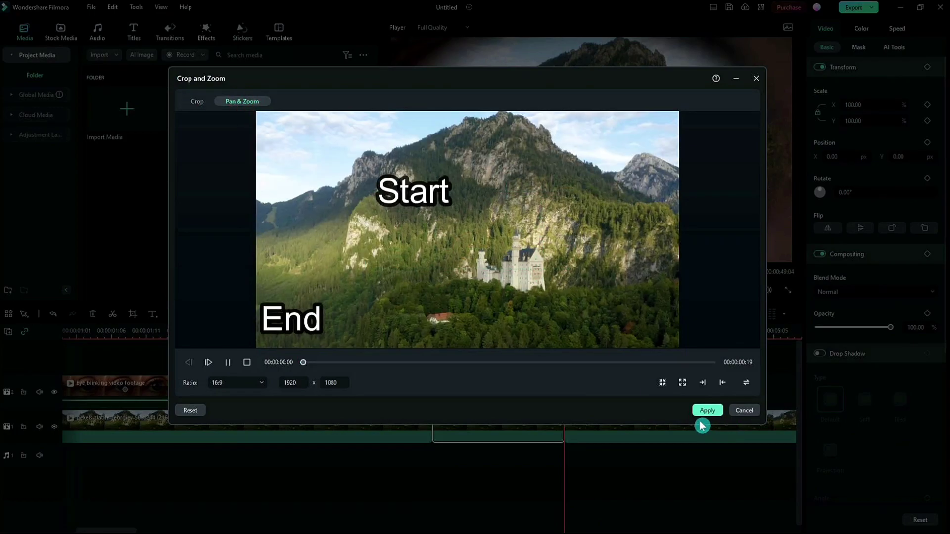
left_click(705, 383)
left_click(748, 384)
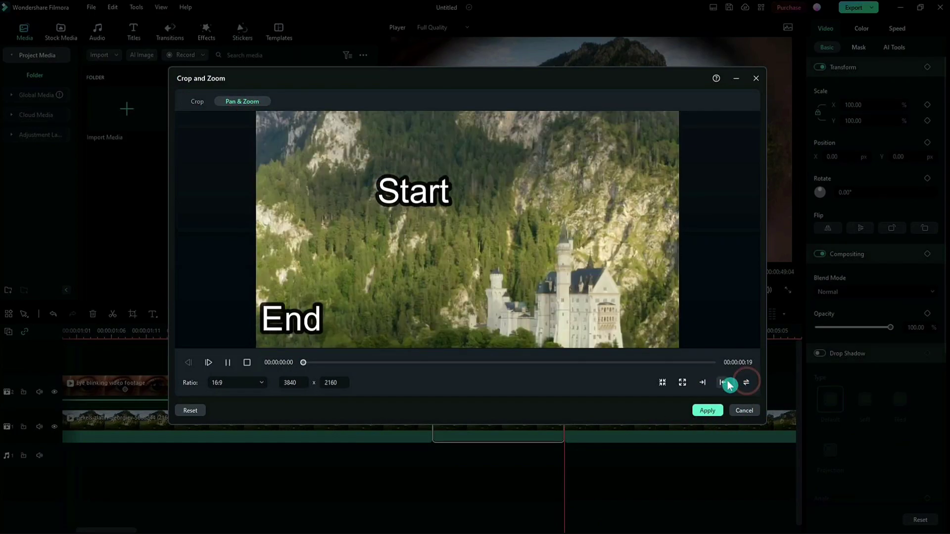
left_click(708, 411)
At 00:00:03:08, set the second eye segment's mask Blur Strength to 86.30 and Extend to -46.58
left_click_drag(564, 330, 452, 347)
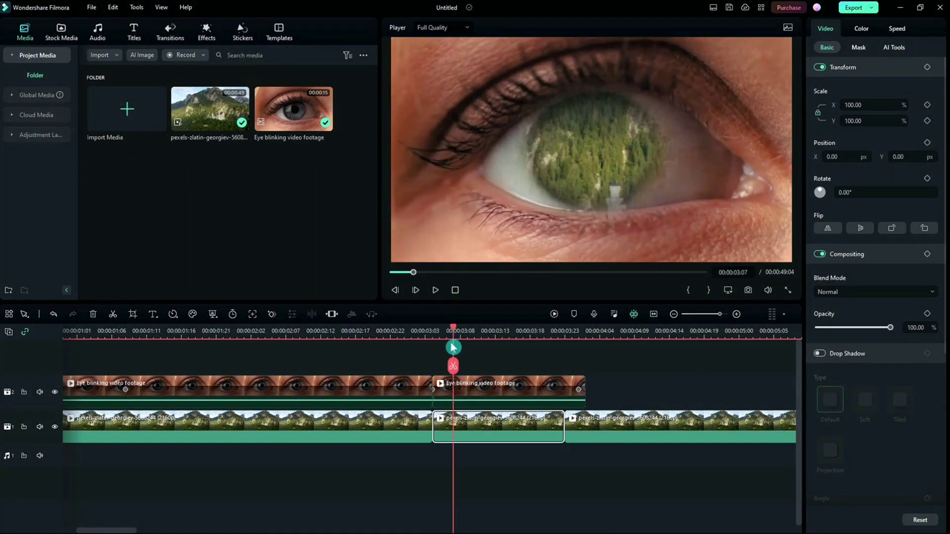
left_click_drag(460, 348, 461, 349)
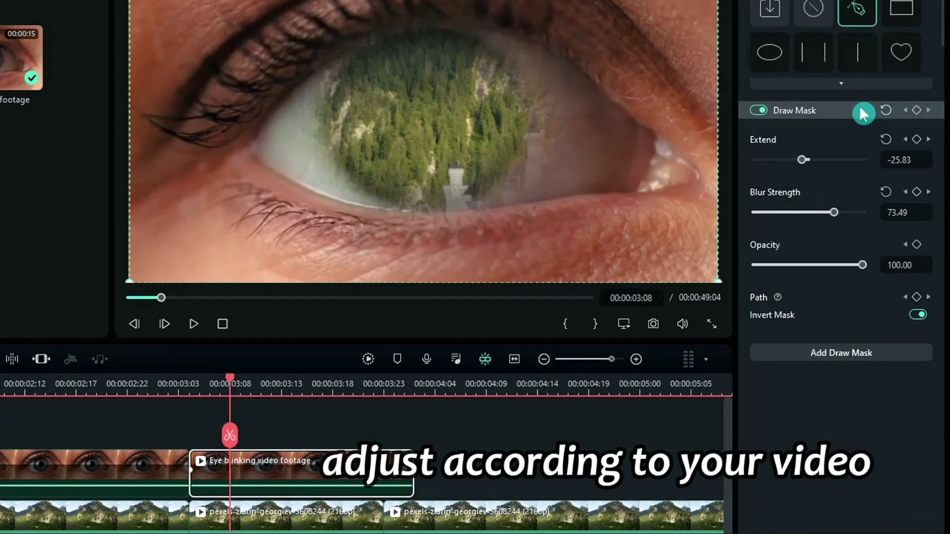
left_click_drag(874, 215, 843, 217)
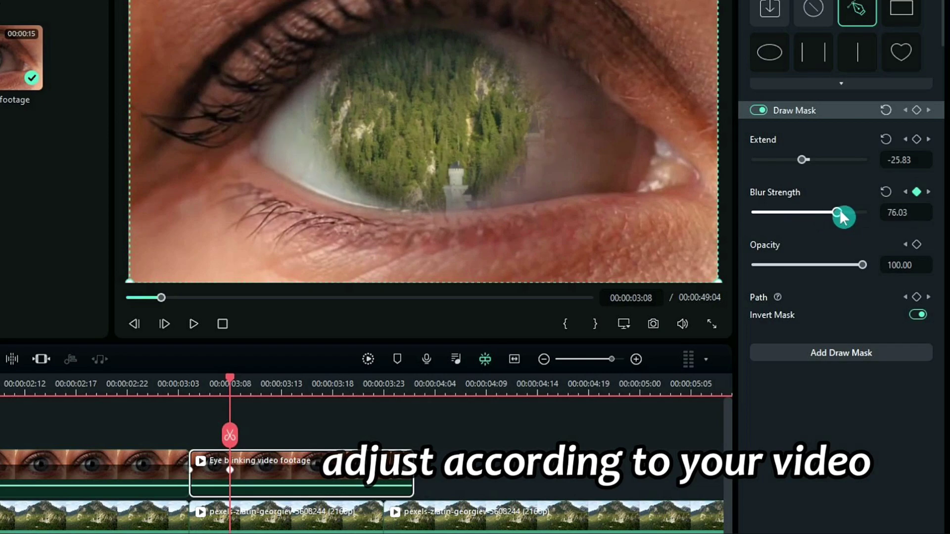
left_click_drag(802, 160, 800, 167)
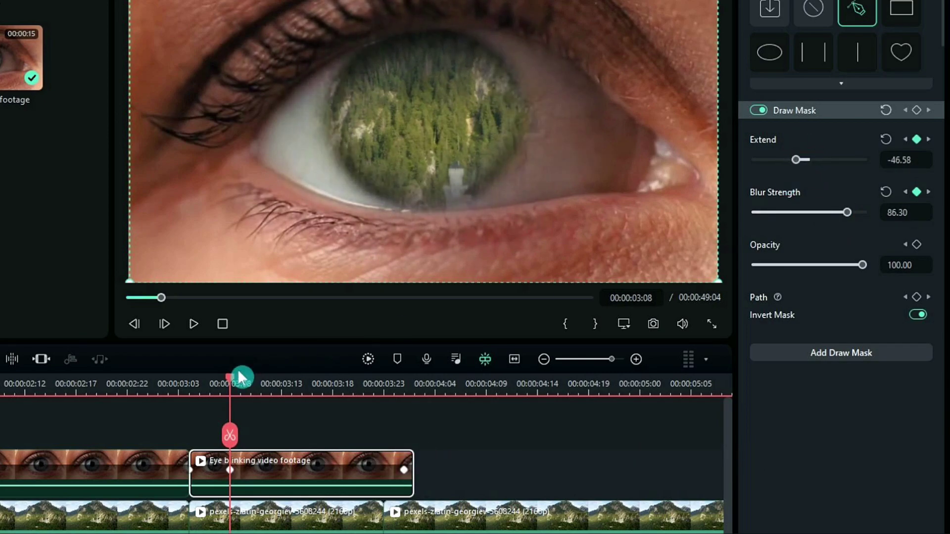
left_click_drag(230, 383, 305, 389)
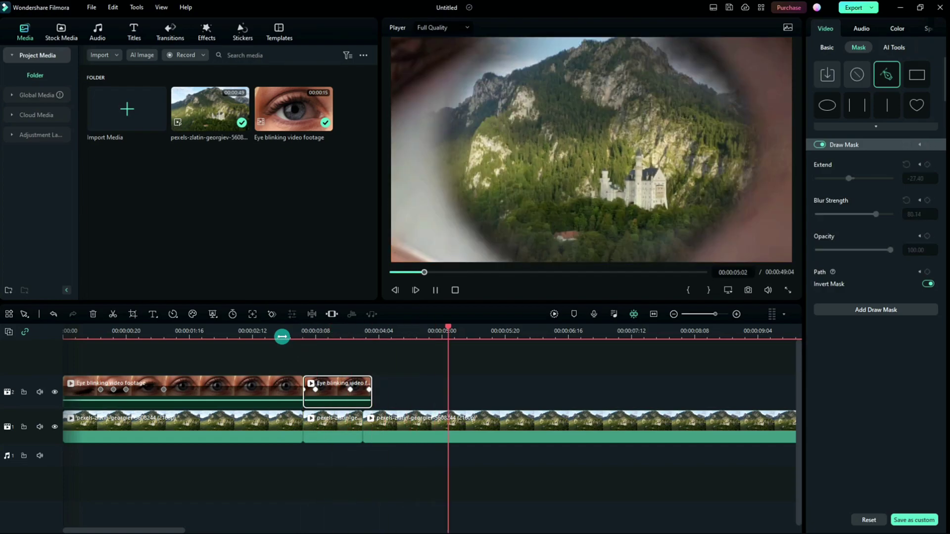
Apply Pan & Zoom to the first landscape segment with the Start and End frames swapped
left_click(428, 393)
left_click(229, 429)
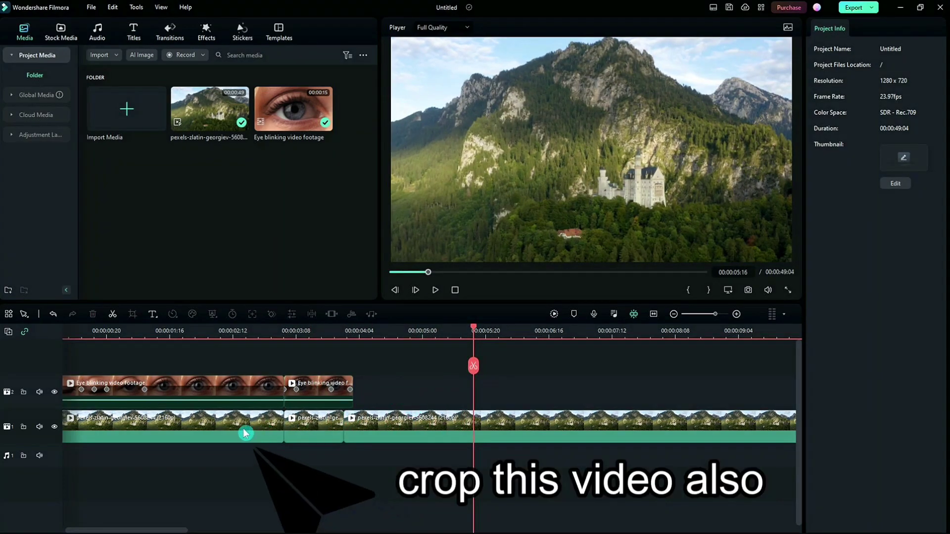
scroll(232, 435, "down", 2)
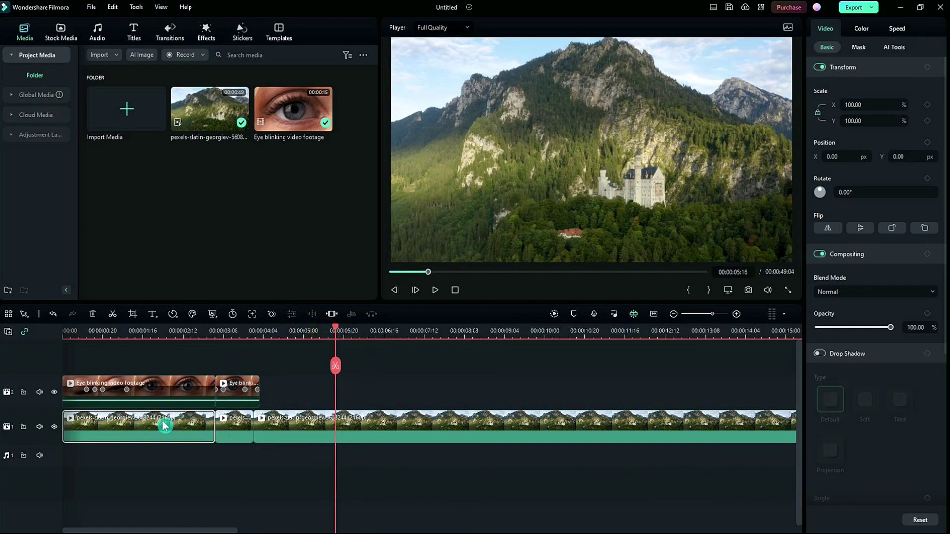
left_click(132, 316)
left_click(423, 227)
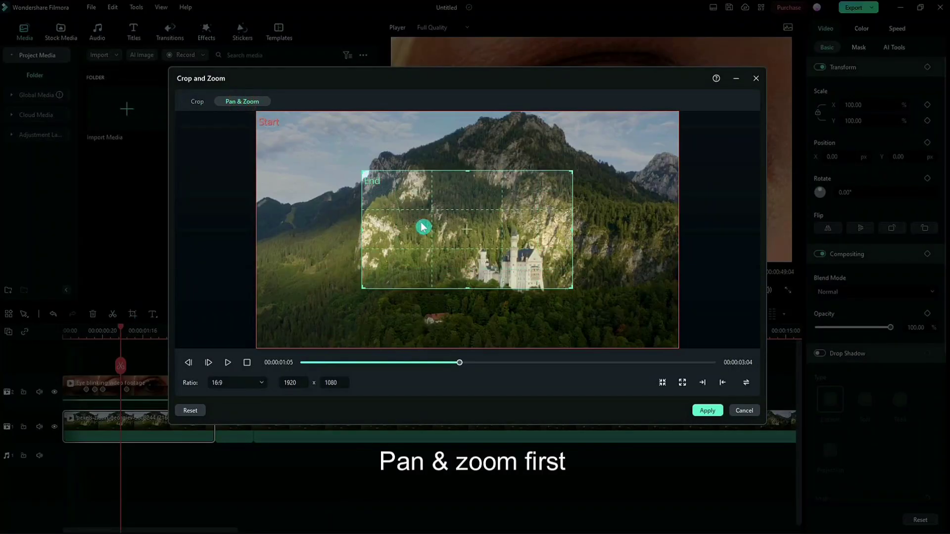
left_click(748, 385)
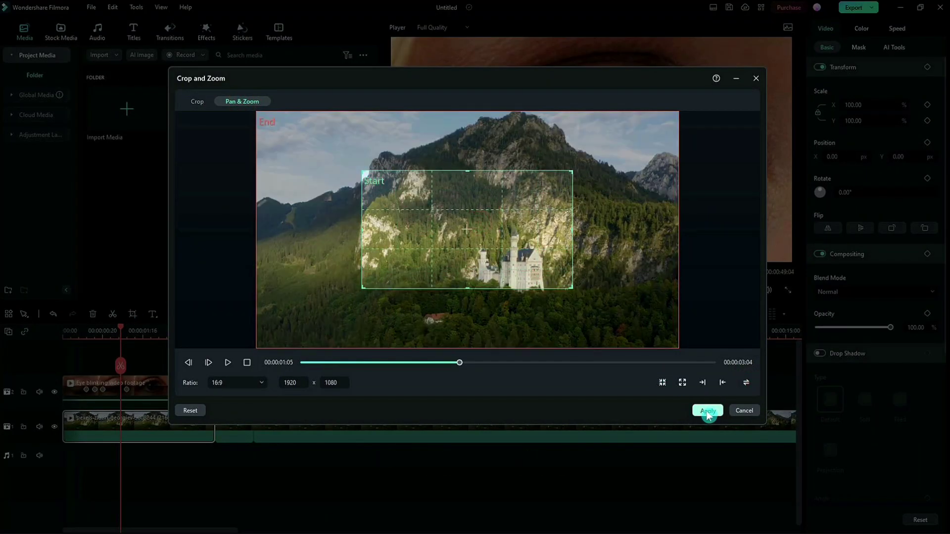
left_click(709, 416)
left_click(369, 371)
Apply a 16:9 crop of 1920 x 1080 to the first landscape segment
left_click(153, 433)
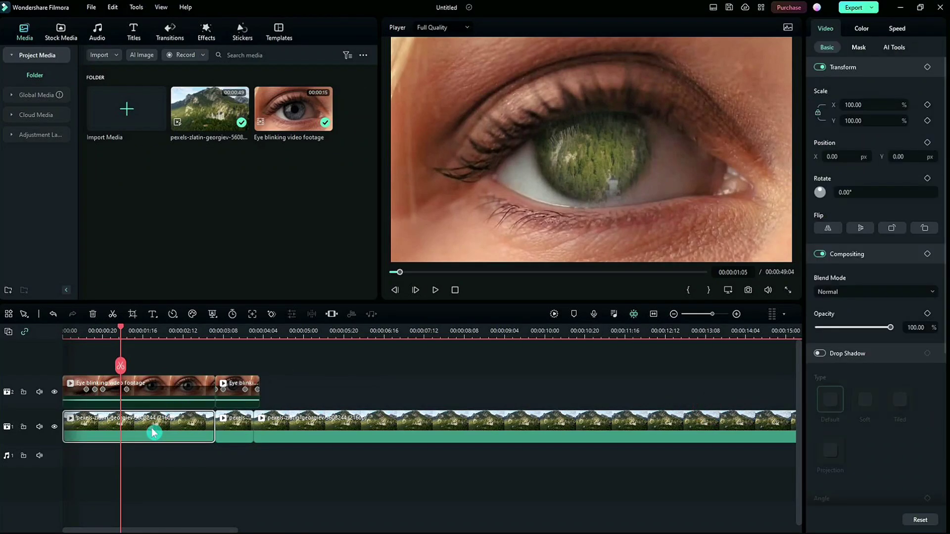
left_click(132, 317)
left_click(197, 105)
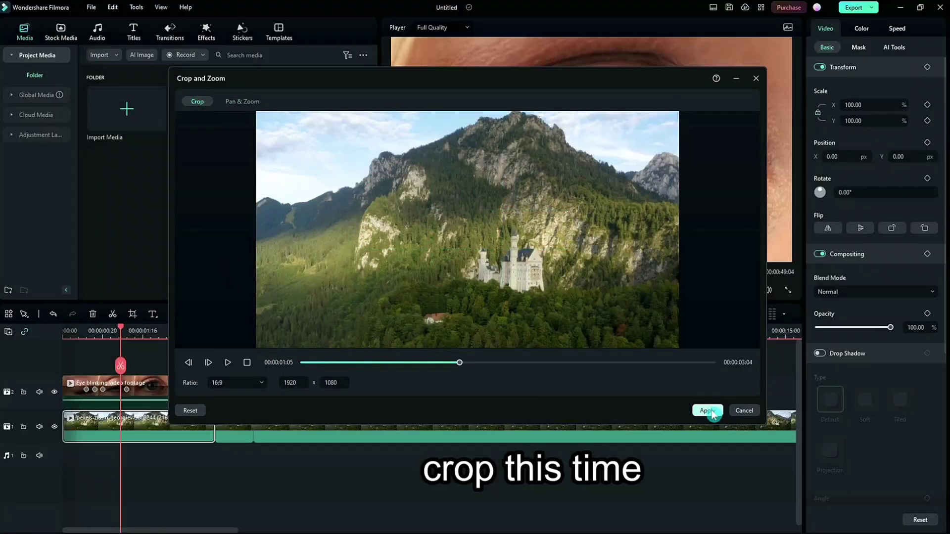
left_click(707, 411)
left_click(304, 380)
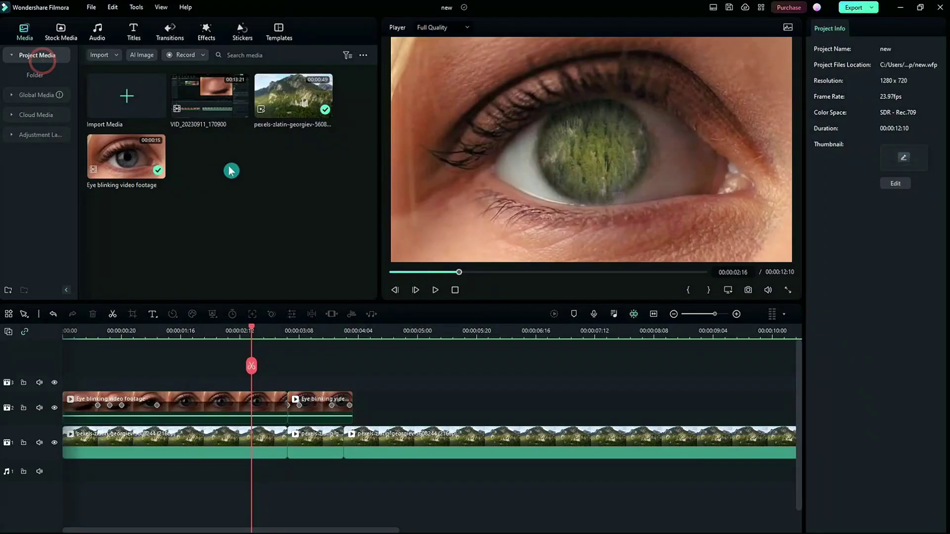
Add the preset Adjustment Layer to the track above the eye clips, starting at 00:00:02:16
left_click(44, 141)
left_click(126, 109)
left_click_drag(126, 108, 255, 382)
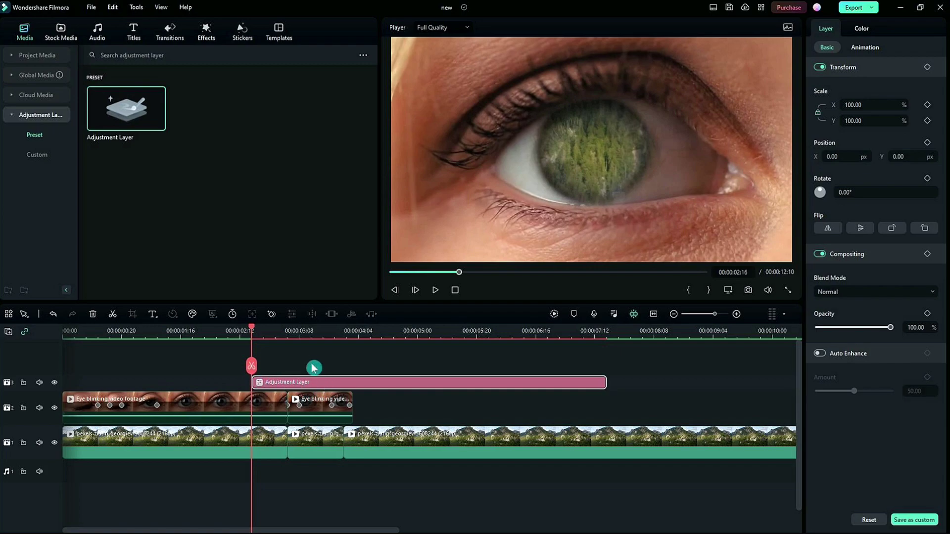
Split the adjustment layer at 00:00:04:10 and delete the part after it
left_click_drag(304, 332, 338, 338)
left_click_drag(433, 333, 467, 333)
left_click(467, 366)
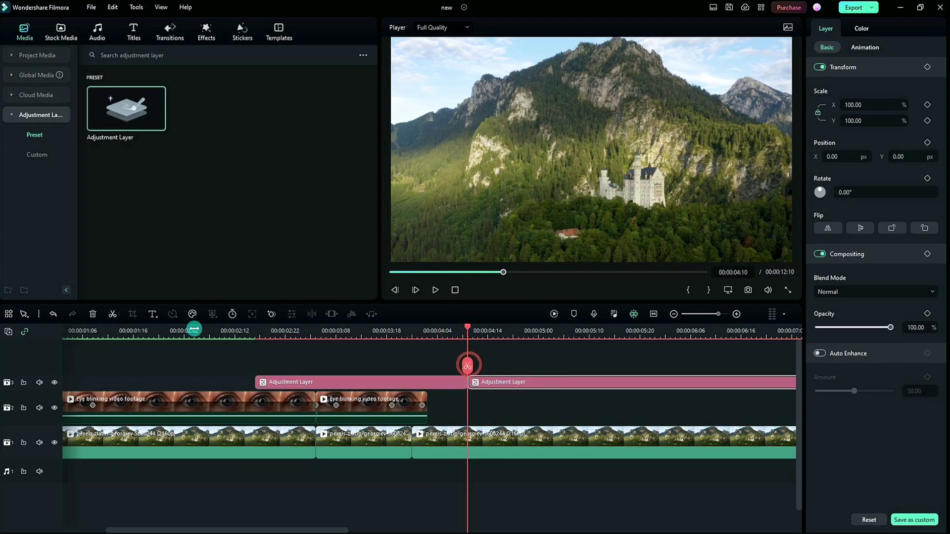
left_click(92, 314)
Search the downloaded effects for "glow" and apply the first Glow effect to the adjustment layer
left_click_drag(349, 333, 336, 333)
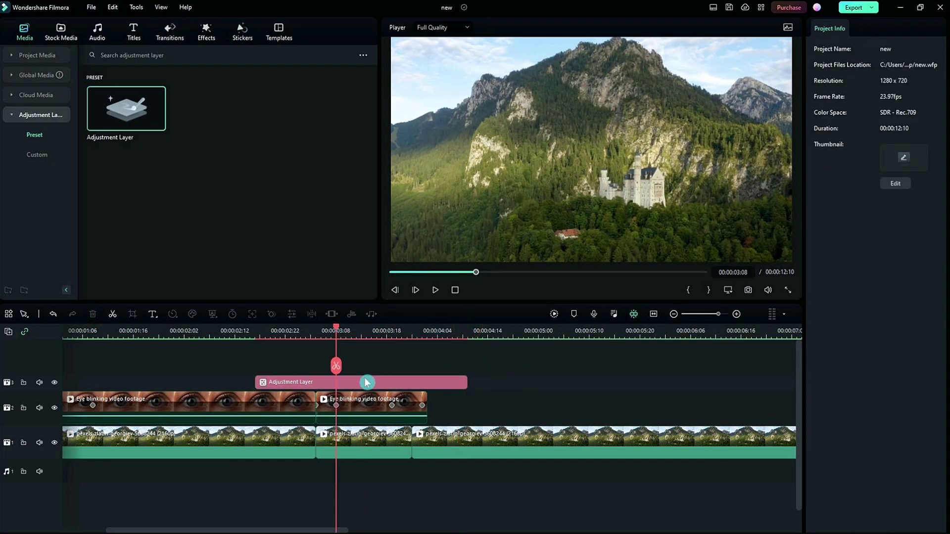
left_click(367, 390)
left_click(206, 28)
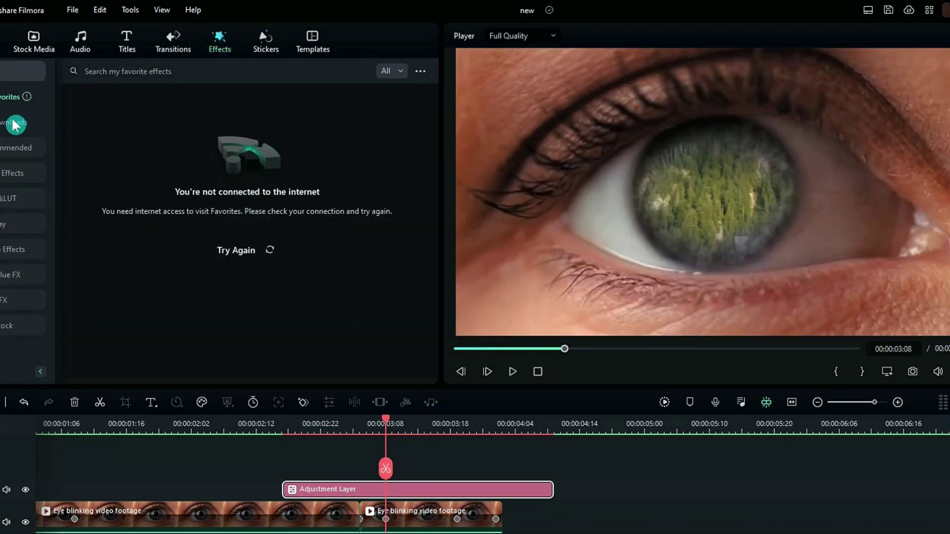
left_click(14, 123)
left_click(157, 71)
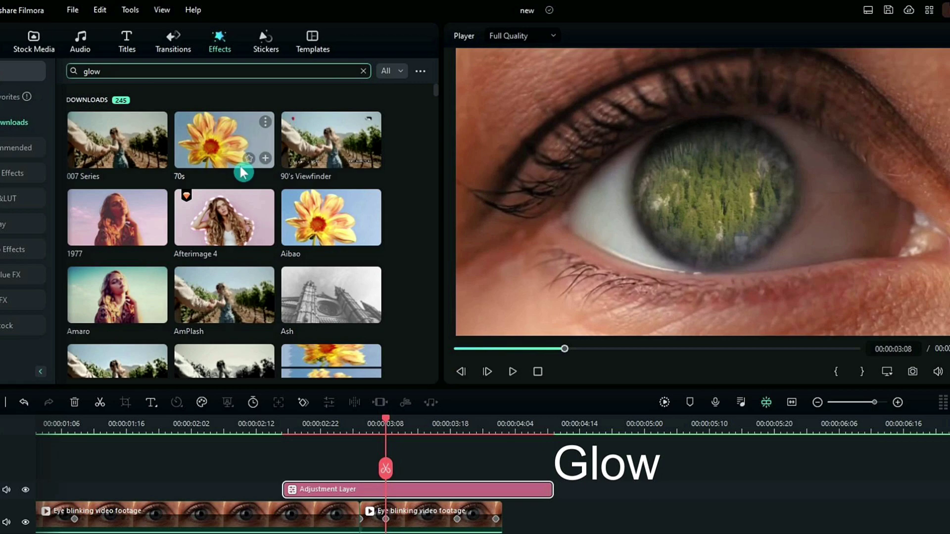
key("Return")
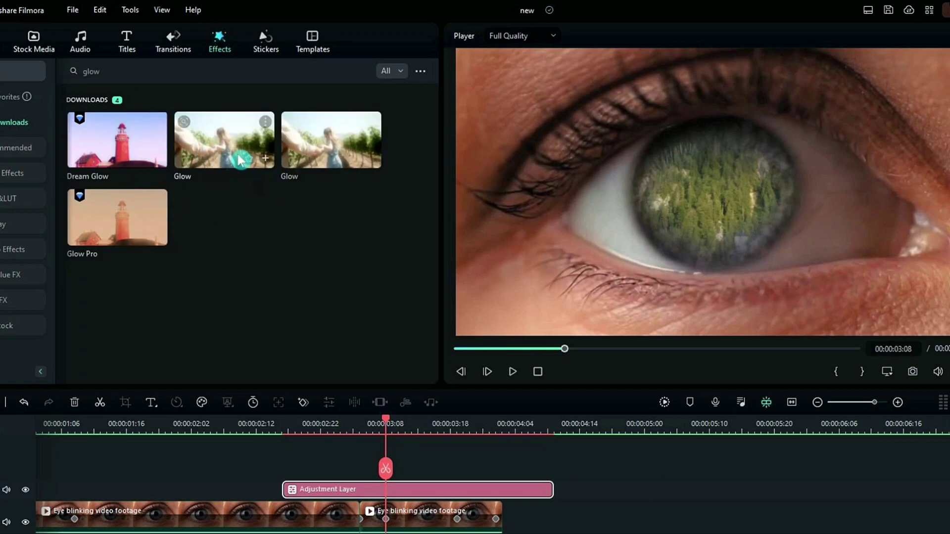
left_click_drag(225, 143, 501, 500)
left_click(590, 463)
Add Glow keyframes on the adjustment layer at 00:00:03:12 for Radius 10 and Opacity 100%
mouse_move(416, 428)
left_mouse_down()
mouse_move(465, 435)
mouse_move(419, 438)
left_mouse_up()
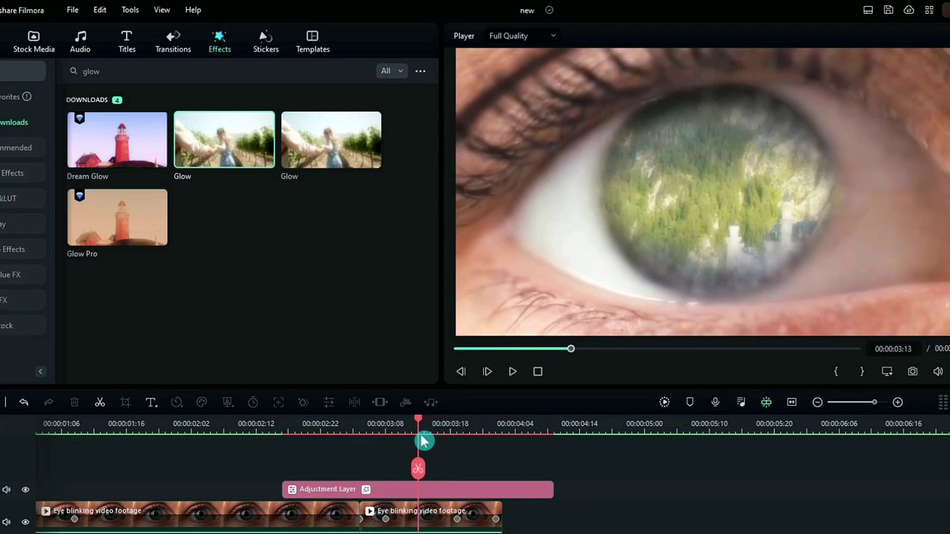
scroll(507, 433, "up", 3)
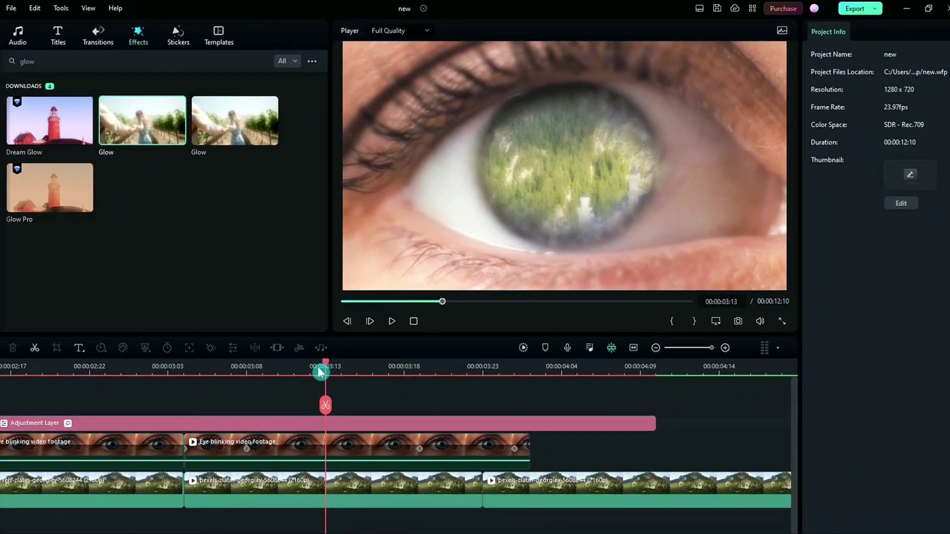
left_click(418, 425)
left_click(437, 494)
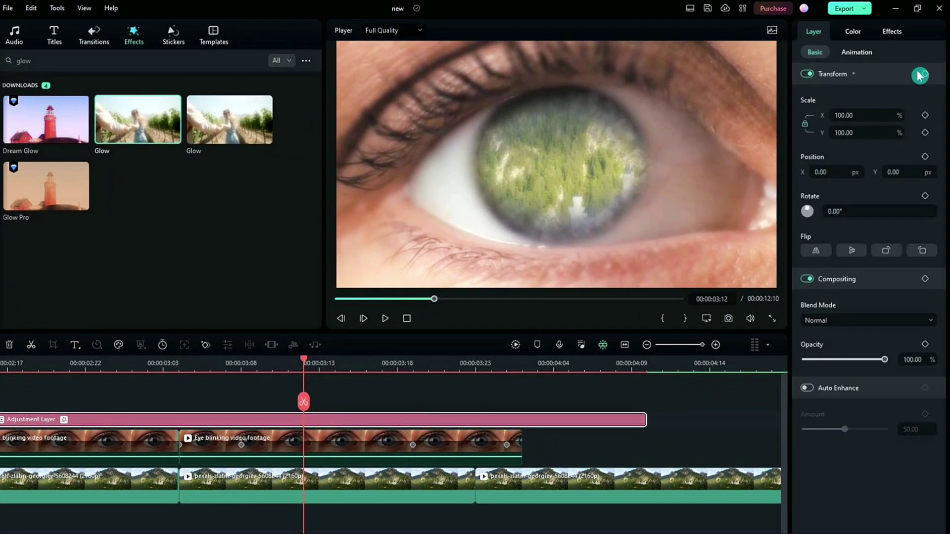
left_click(892, 32)
left_click_drag(792, 166, 734, 185)
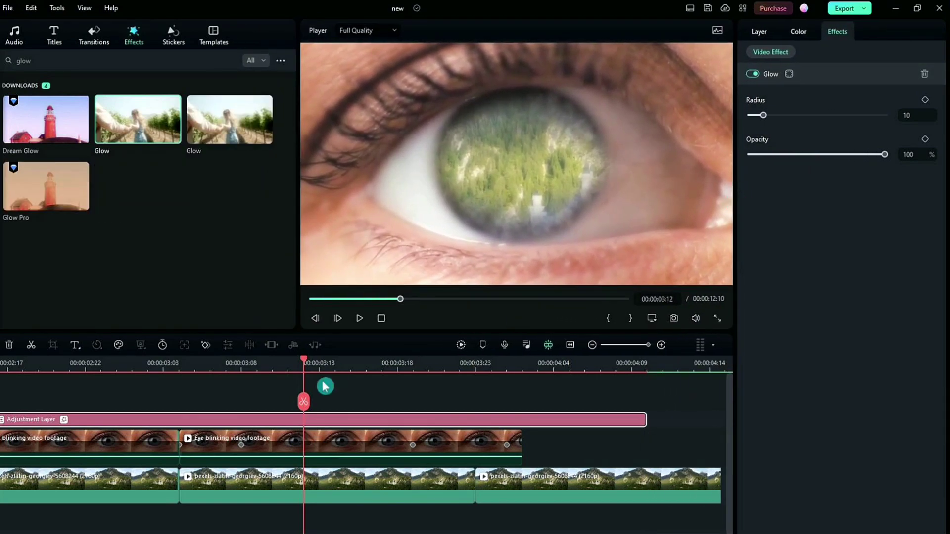
left_click(924, 140)
left_click(925, 100)
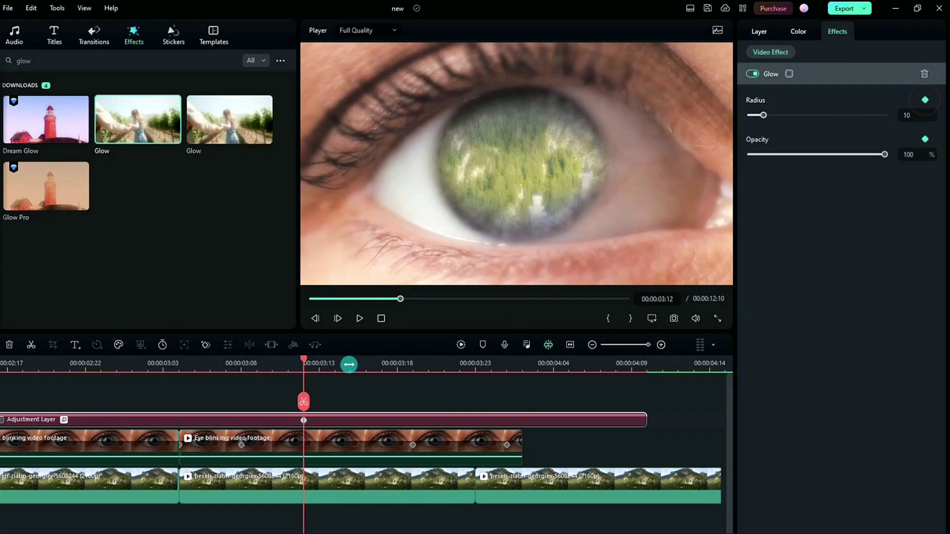
left_click_drag(331, 366, 350, 365)
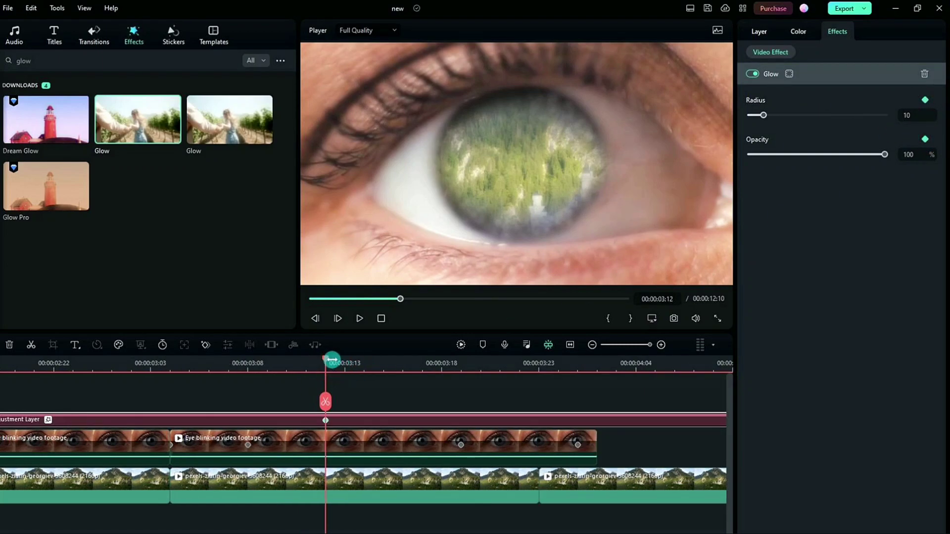
Set the Glow Radius to 0 at the first keyframe and move that keyframe to 00:00:03:11 on the adjustment layer
left_click_drag(765, 118, 750, 115)
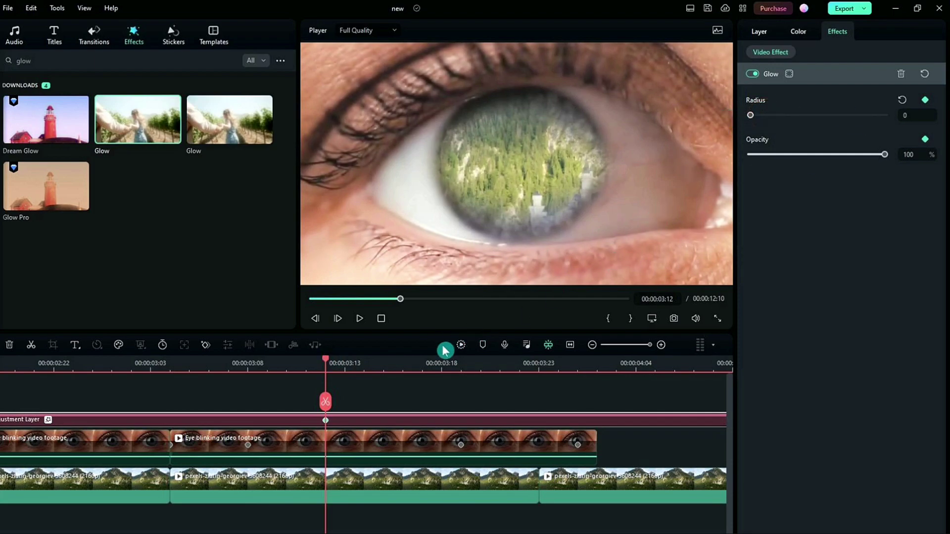
left_click_drag(329, 362, 428, 370)
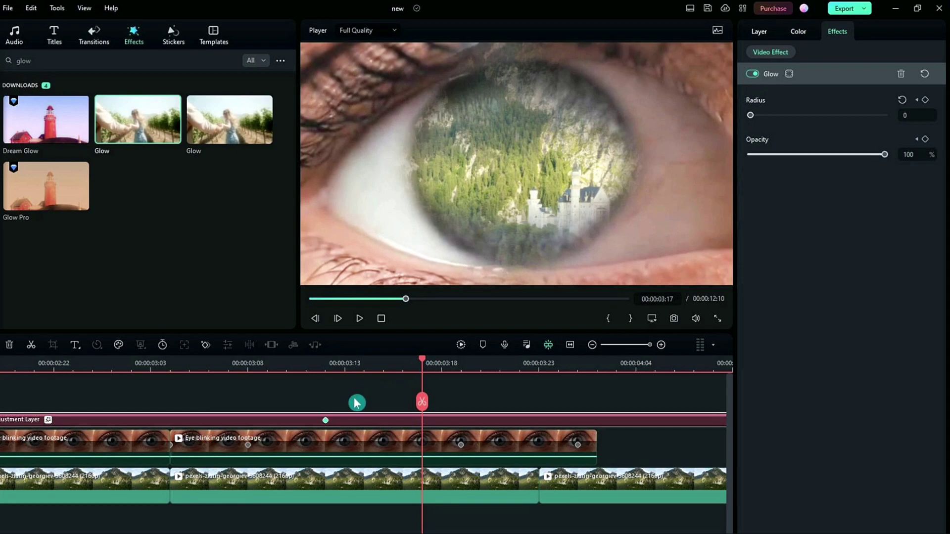
left_click_drag(327, 422, 267, 420)
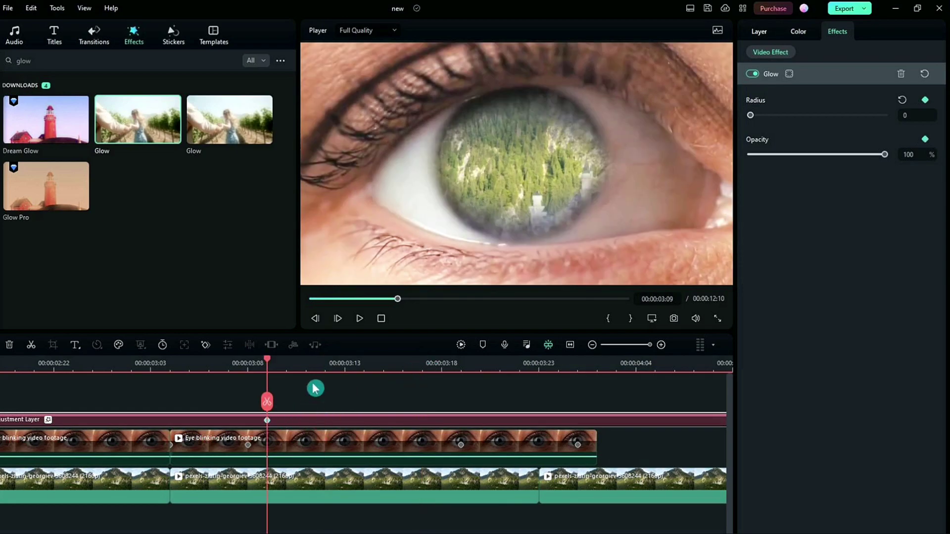
left_click_drag(271, 365, 209, 365)
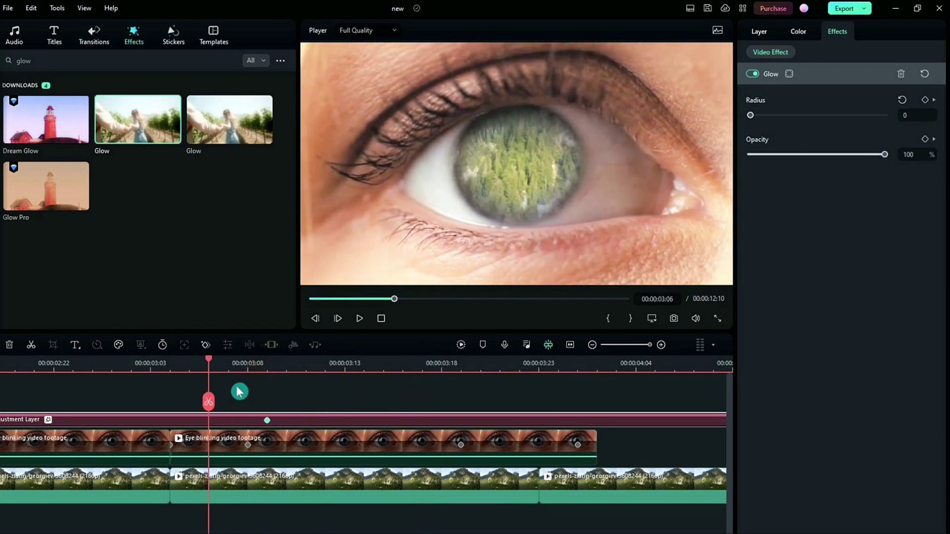
left_click_drag(269, 425, 249, 419)
left_click_drag(249, 363, 377, 395)
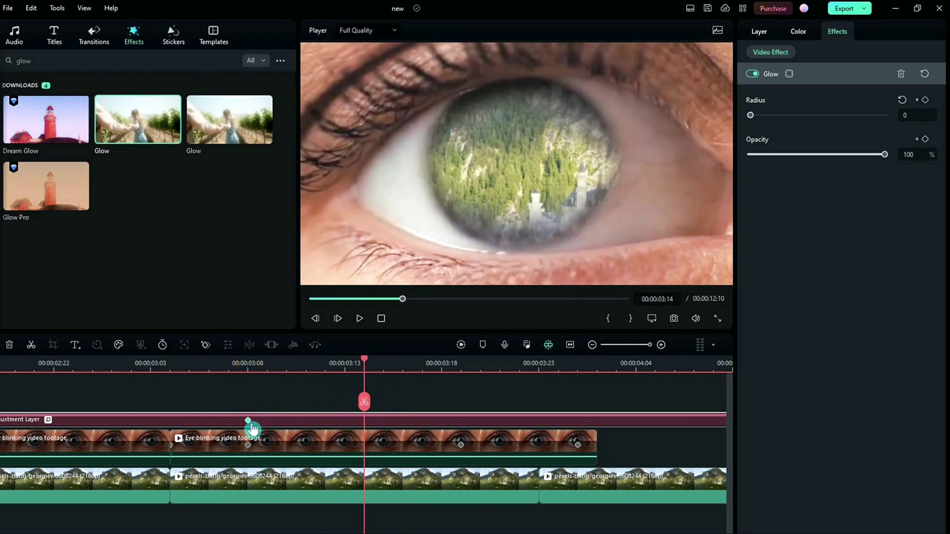
left_click(248, 420)
left_click(307, 369)
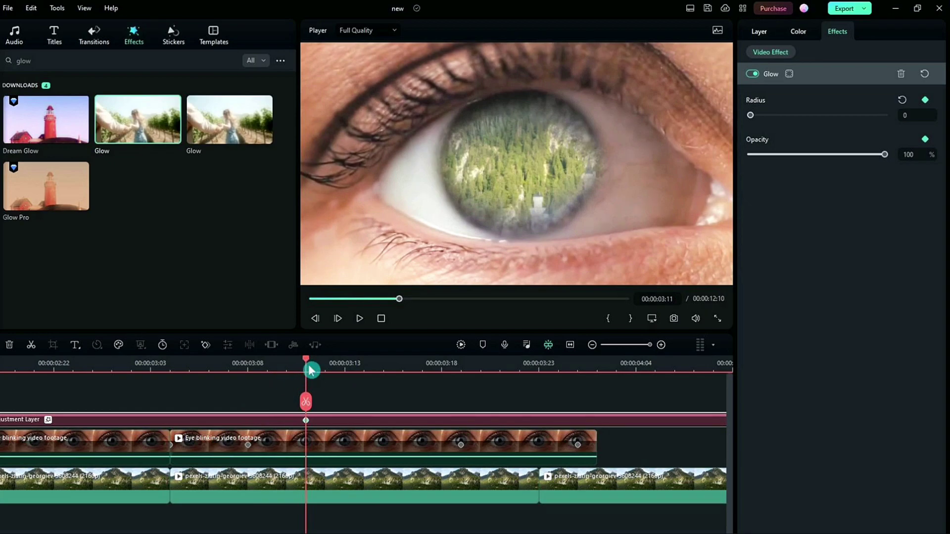
Keyframe the Glow Radius at 85 at 00:00:03:16 and hold it with another Radius keyframe at 00:00:04:01
left_click_drag(306, 362, 408, 395)
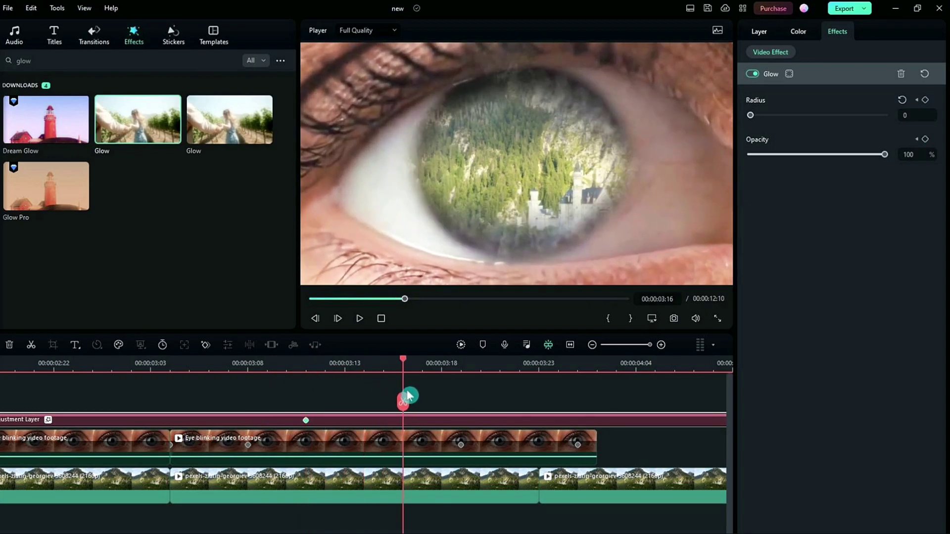
left_click_drag(751, 117, 827, 117)
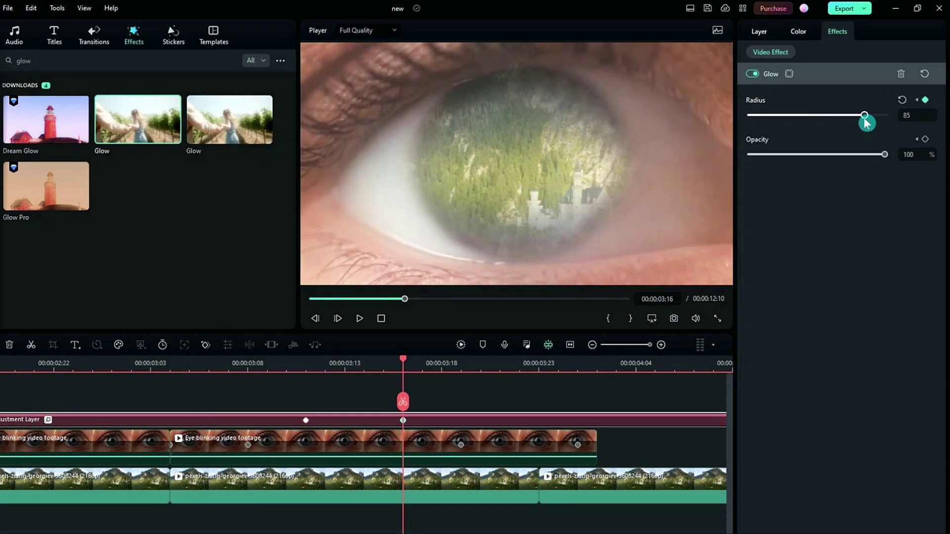
left_click(461, 364)
left_click_drag(461, 364, 587, 386)
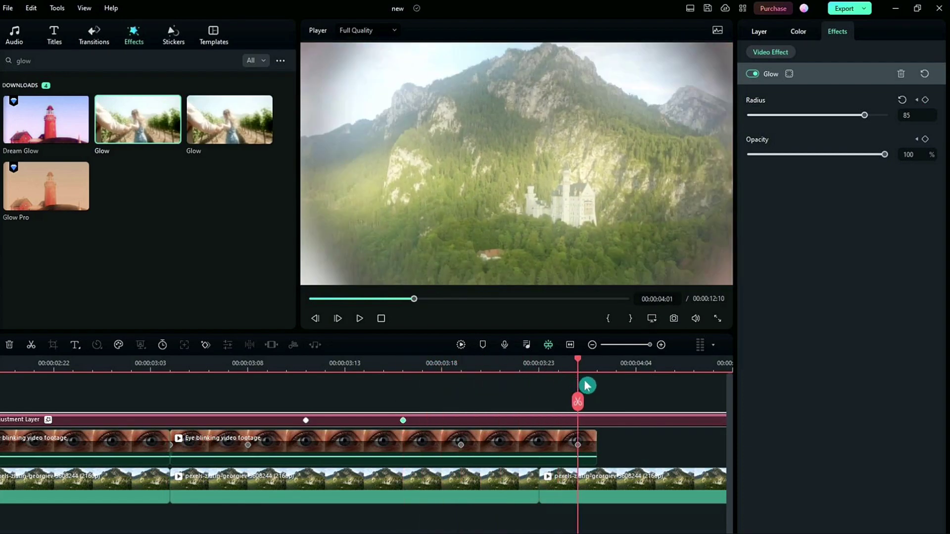
left_click(927, 103)
Add a closing Glow Radius keyframe of 0 on the adjustment layer and place it at 00:00:04:06
left_click(424, 364)
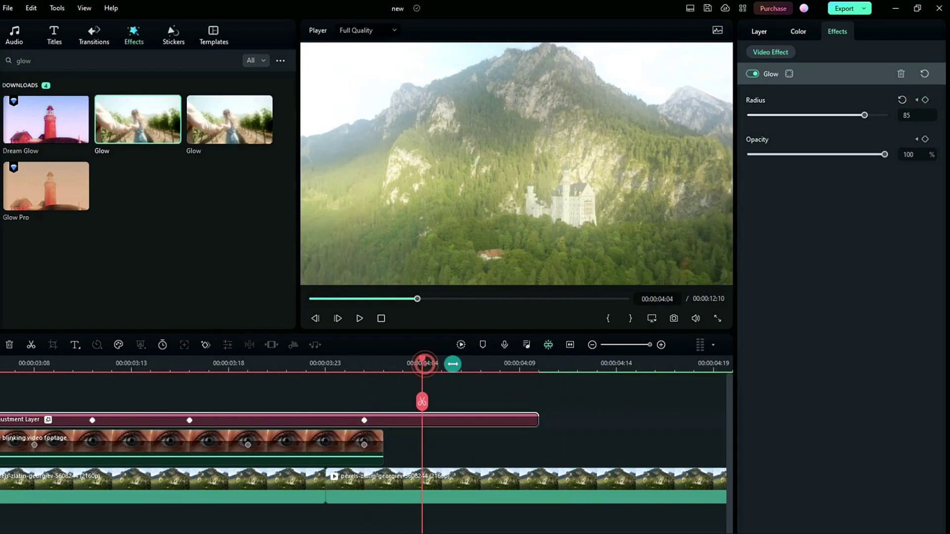
left_click_drag(866, 117, 698, 162)
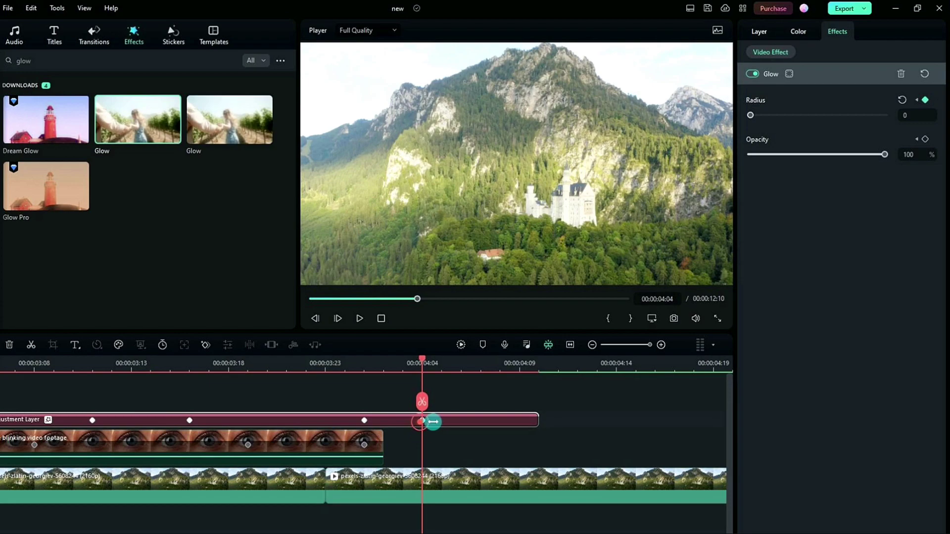
left_click_drag(445, 423, 460, 423)
left_click_drag(529, 369, 452, 370)
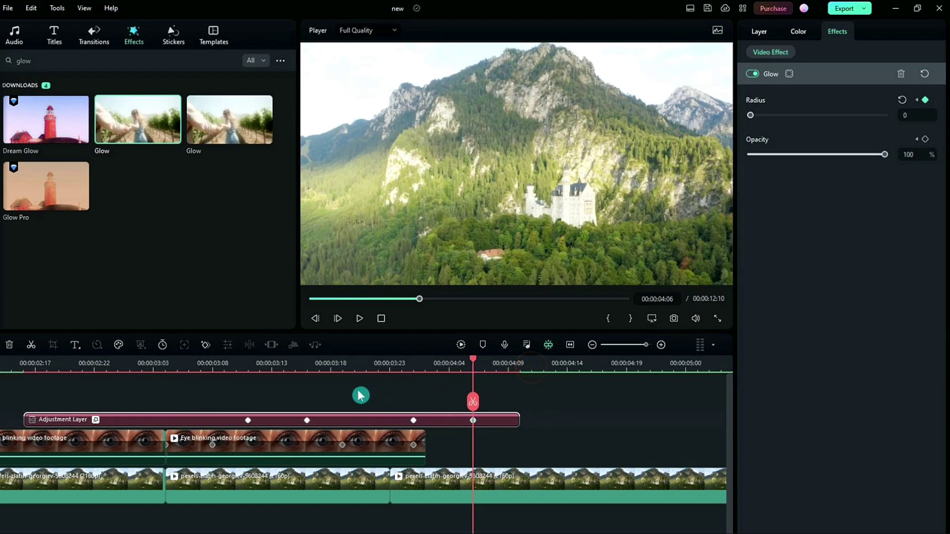
scroll(436, 396, "left", 2)
left_click_drag(595, 369, 506, 369)
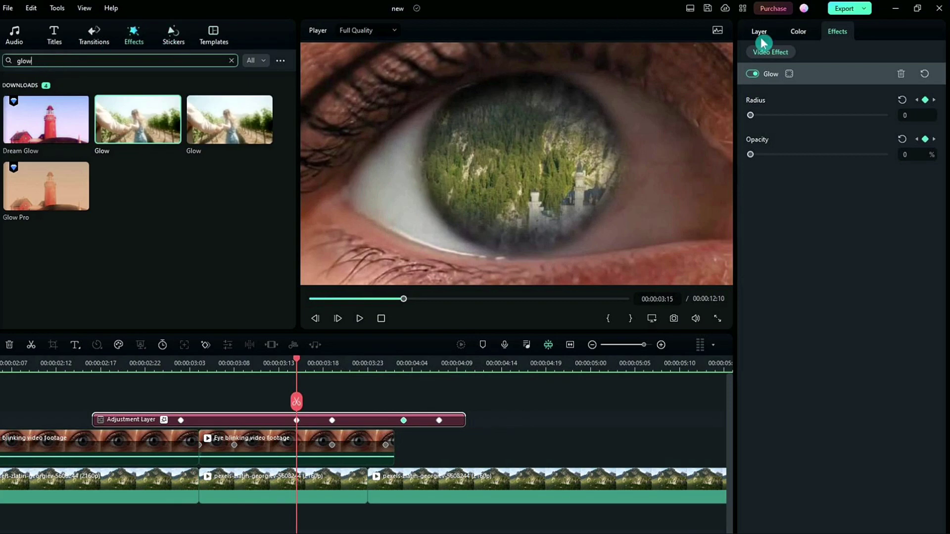
Search the downloaded effects for "tilt" and apply the first Tilt-shift Circle effect to the adjustment layer
key("BackSpace")
type("tilt")
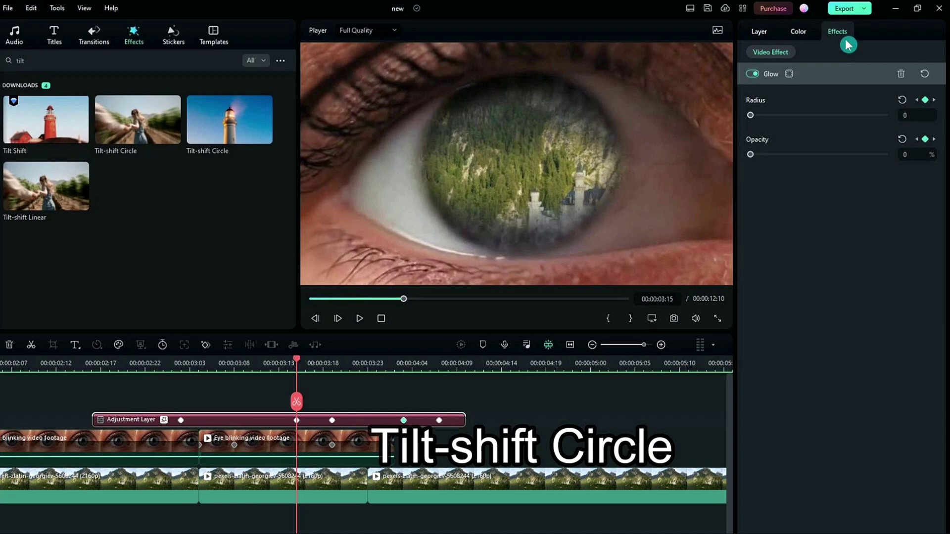
left_click_drag(135, 133, 312, 418)
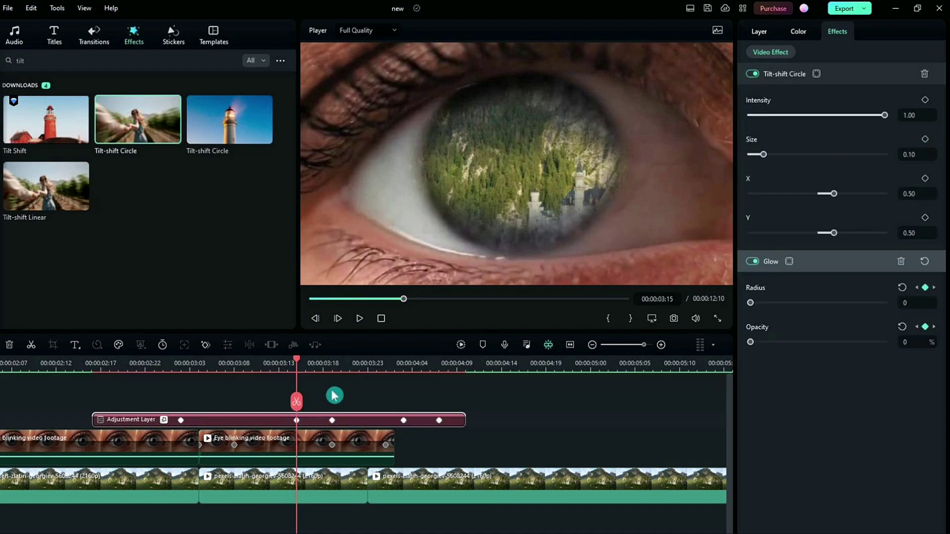
Set the Tilt-shift Circle Intensity and Size to 0 and keyframe both at 00:00:03:04
left_click_drag(294, 367, 198, 388)
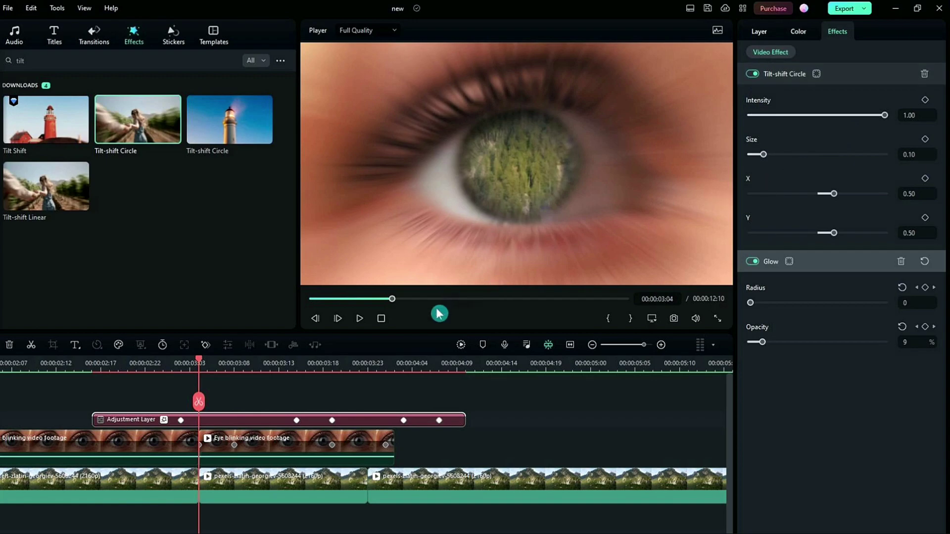
left_click_drag(884, 121, 748, 118)
left_click_drag(743, 157, 840, 158)
left_click(924, 103)
left_click(925, 140)
Keyframe the Tilt-shift Circle Intensity at 0.49 from 00:00:03:10 to the eye clip's end, and at 0 at 00:00:04:07
left_click_drag(200, 361, 256, 371)
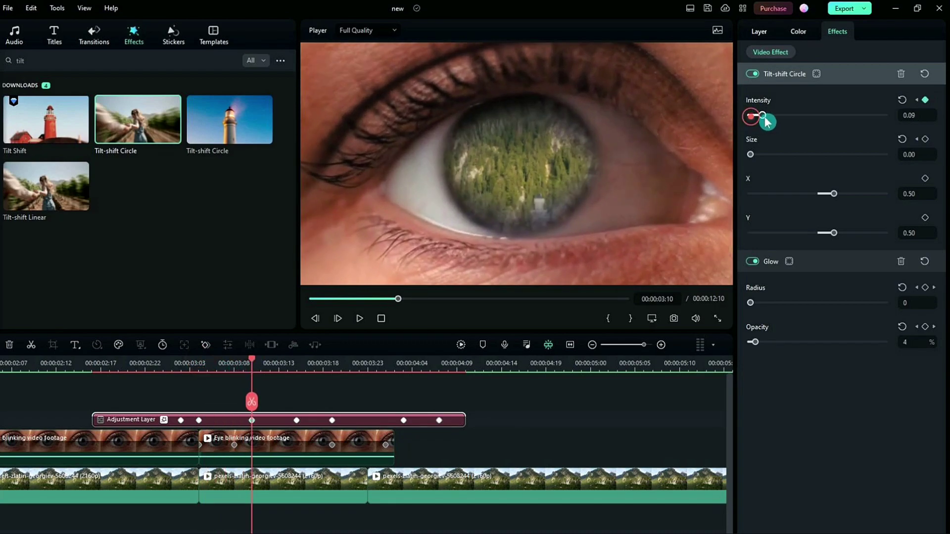
left_click_drag(761, 117, 798, 120)
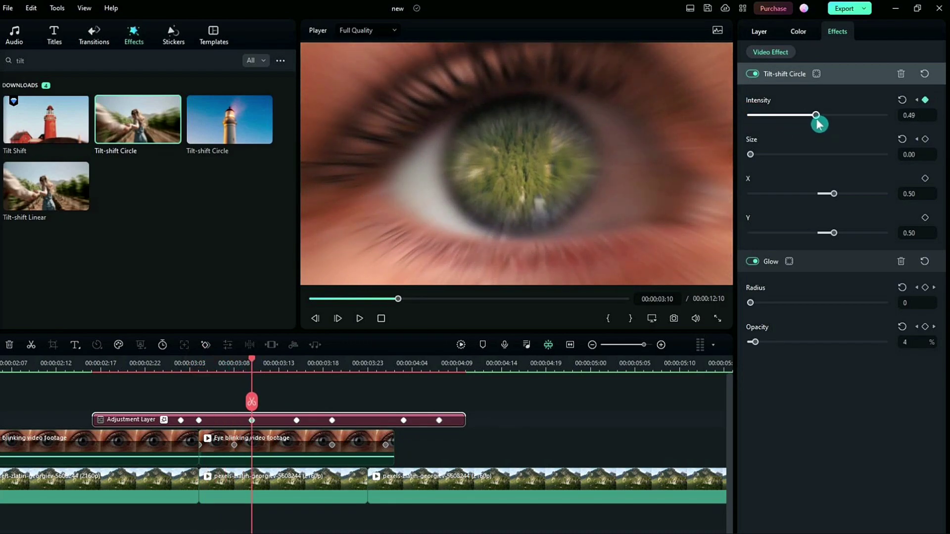
left_click_drag(252, 365, 442, 373)
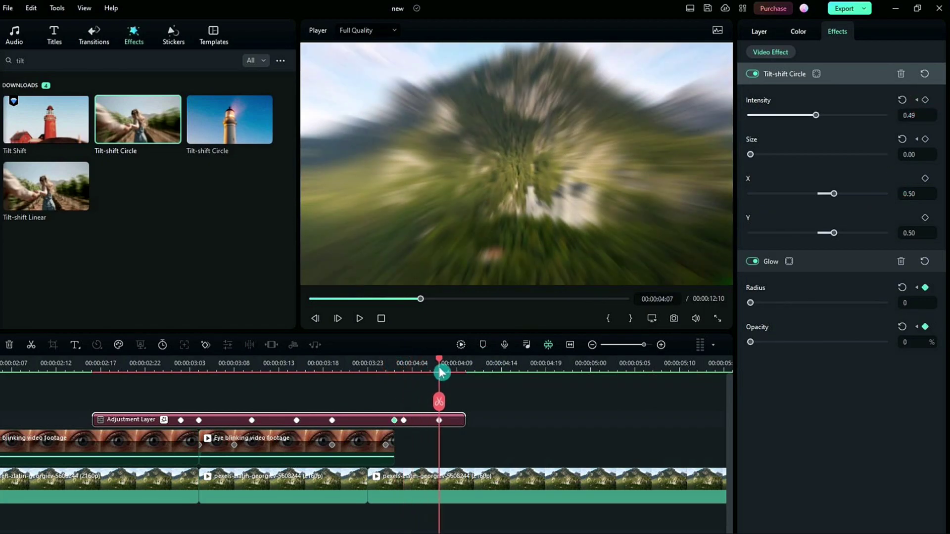
left_click_drag(817, 119, 755, 125)
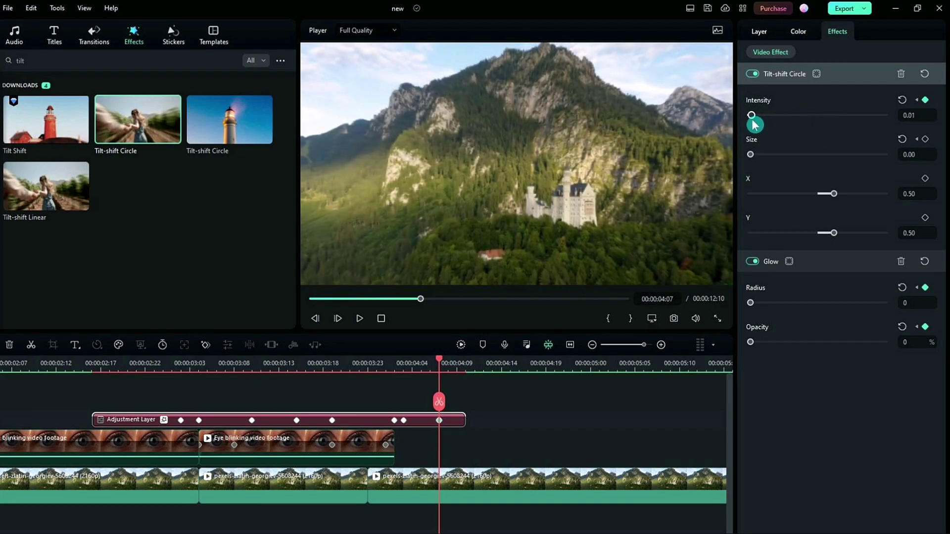
Review the end of the adjustment layer and return the playhead to 00:00:02:07, ahead of the transition
left_click_drag(431, 363, 458, 394)
left_click_drag(533, 366, 427, 372)
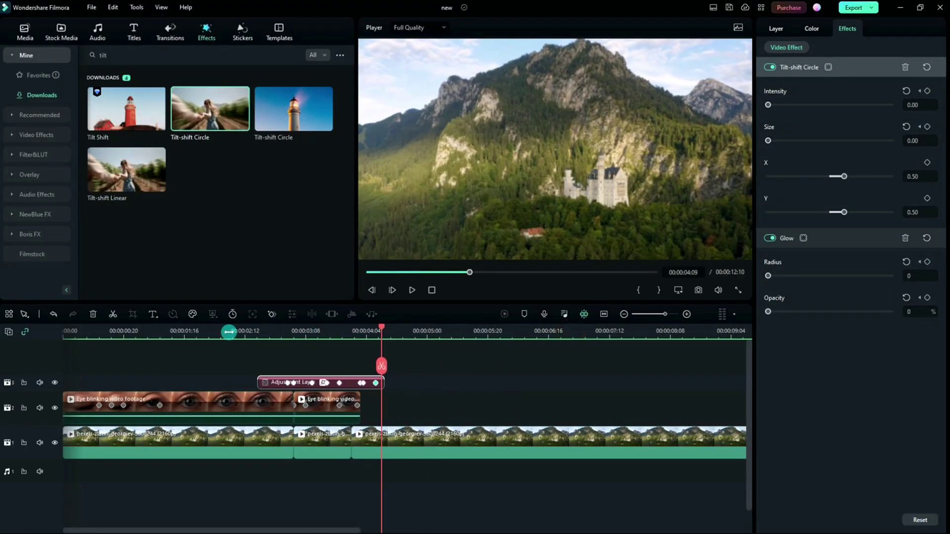
left_click(229, 332)
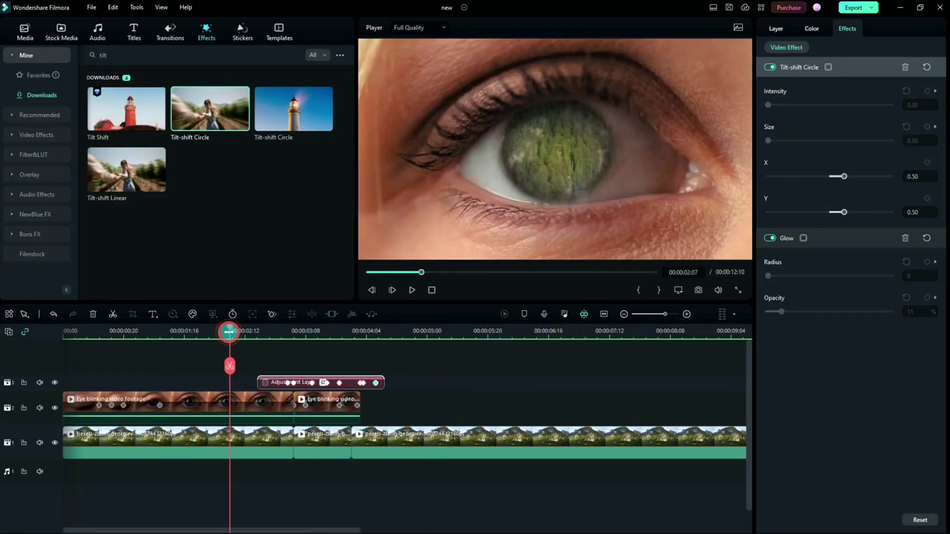